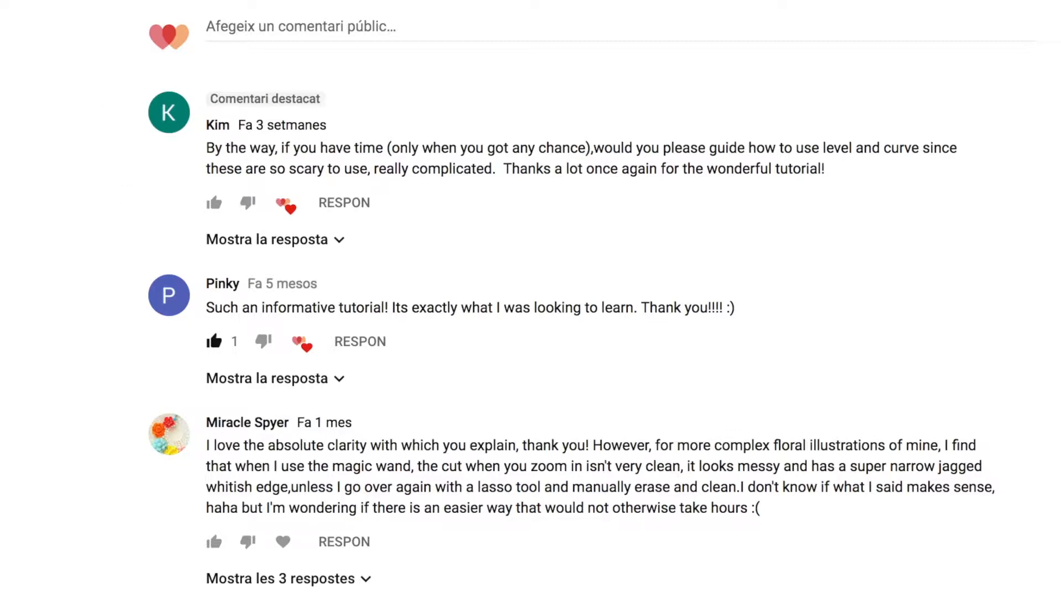
mouse_move(502, 585)
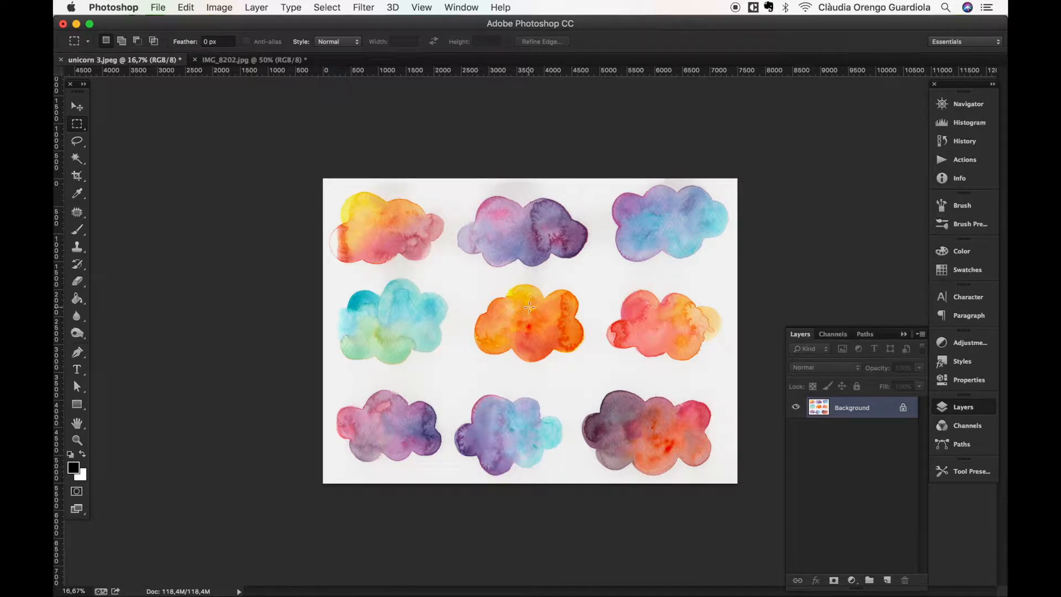
left_click(263, 59)
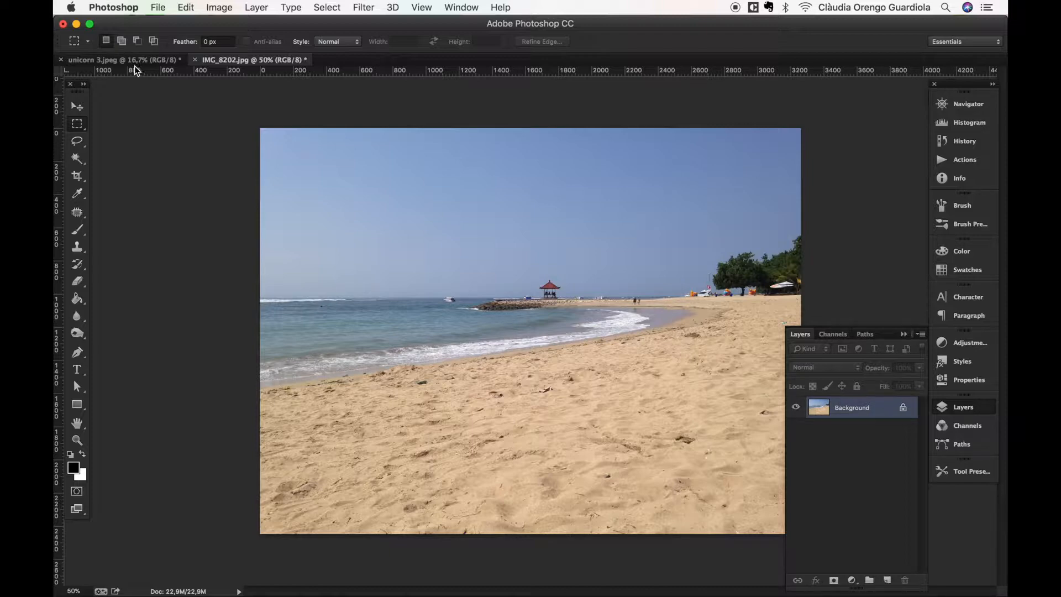
left_click(119, 62)
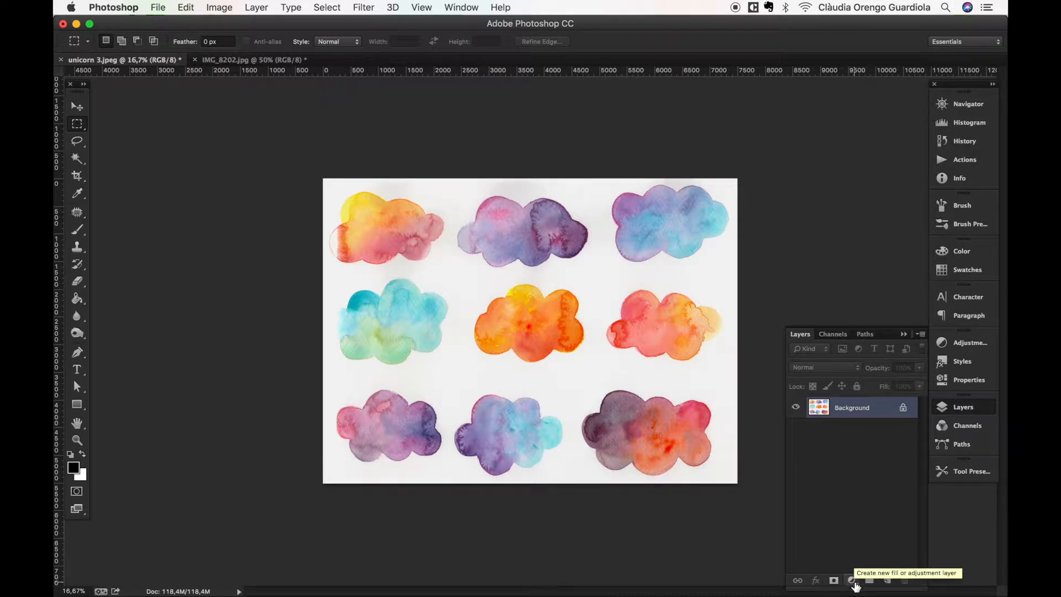
left_click(852, 580)
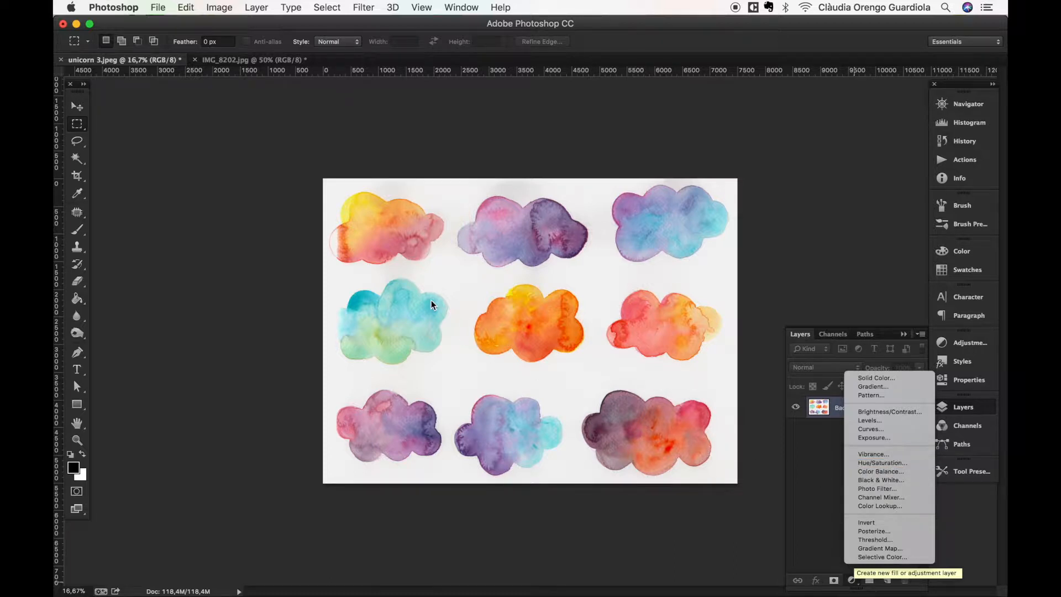
left_click(227, 5)
left_click(224, 6)
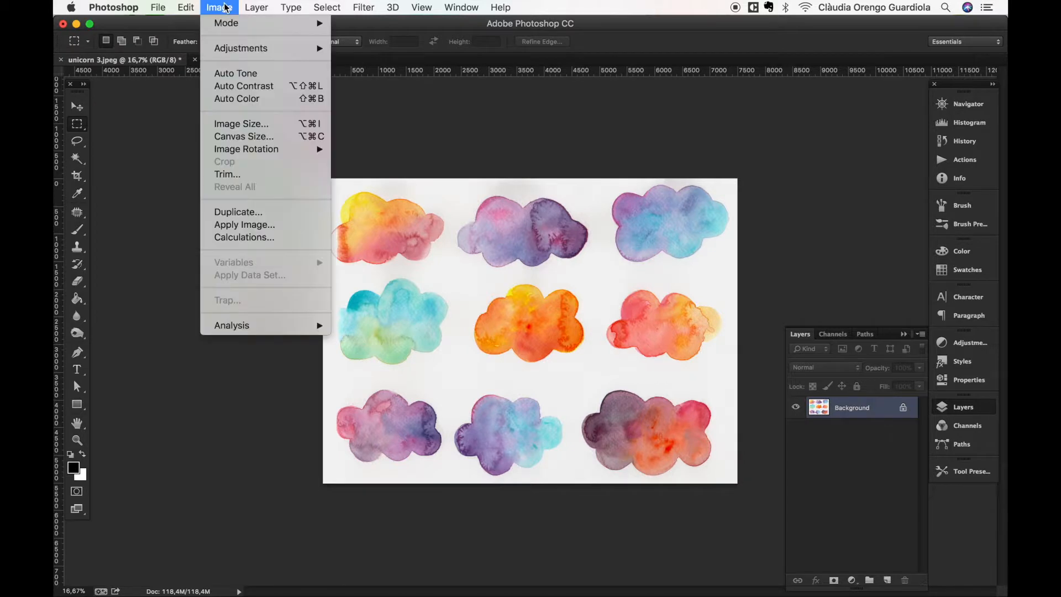
mouse_move(235, 54)
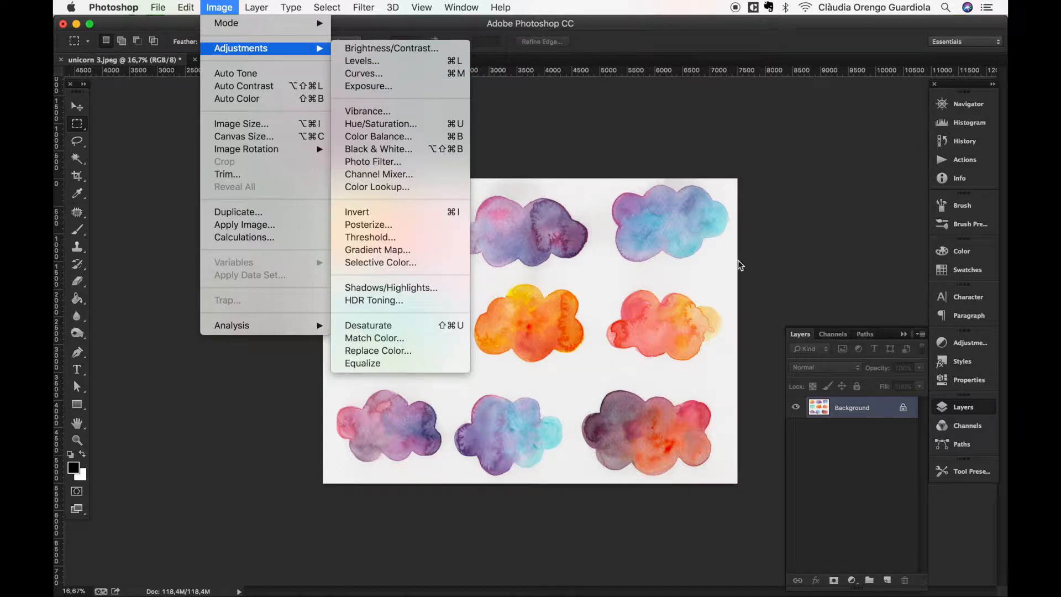
left_click(851, 463)
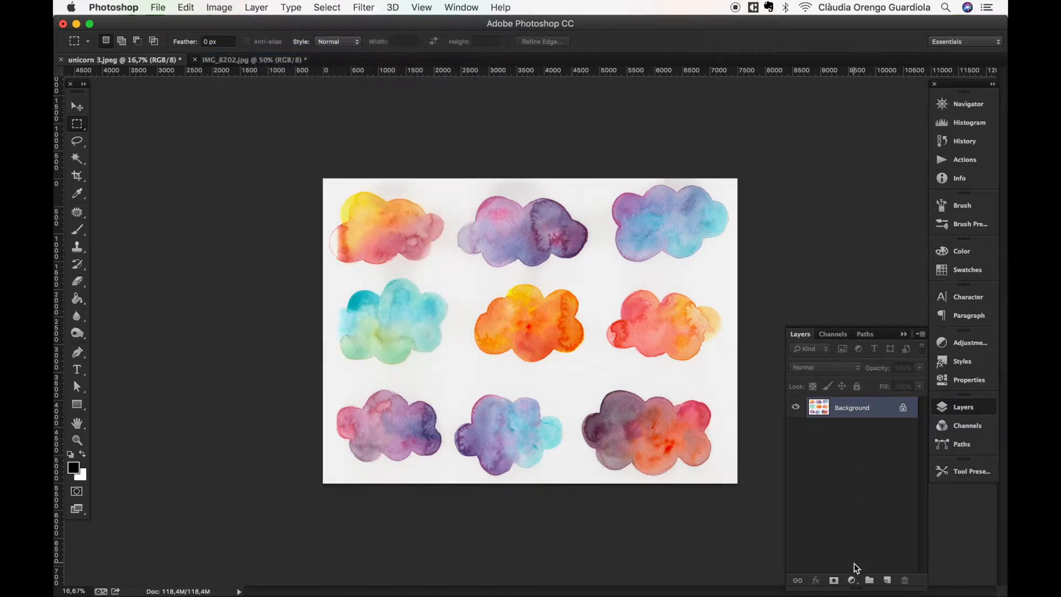
Add a Levels adjustment layer above the watercolor clouds background and extend its settings to show the output levels
left_click(852, 580)
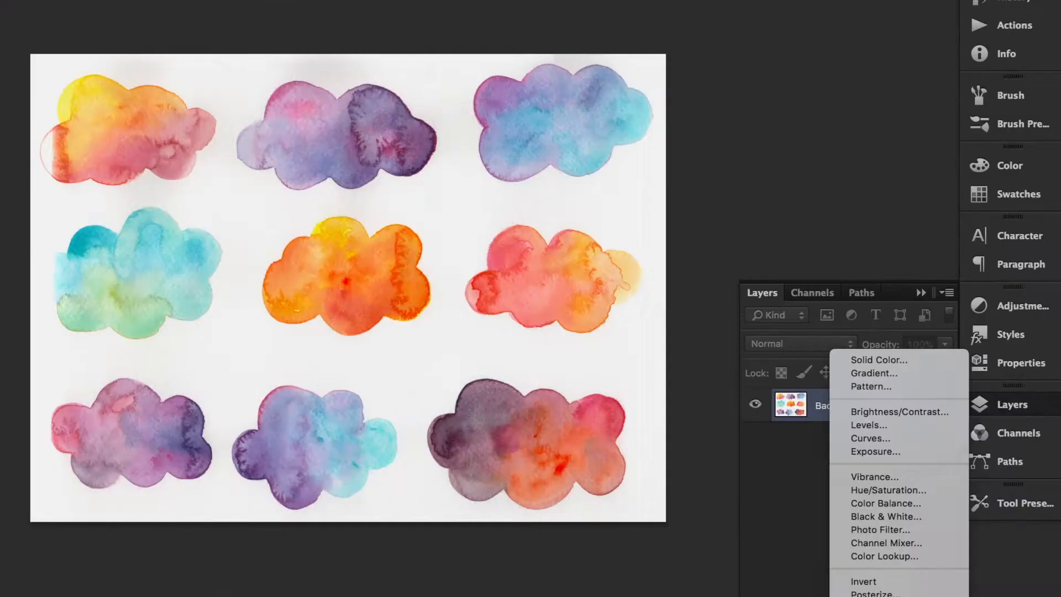
left_click(870, 424)
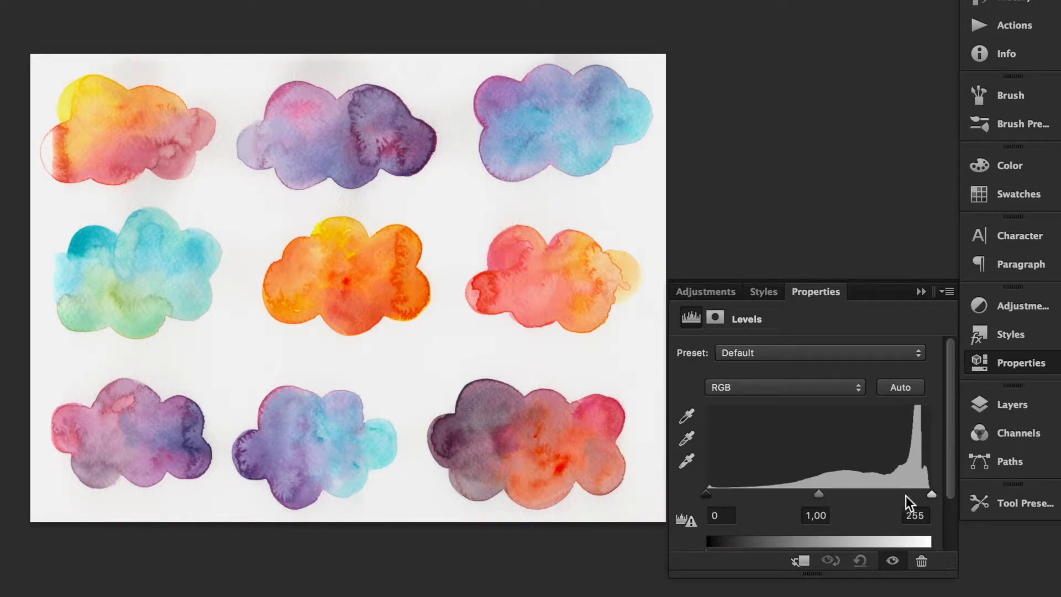
left_click_drag(950, 560, 951, 594)
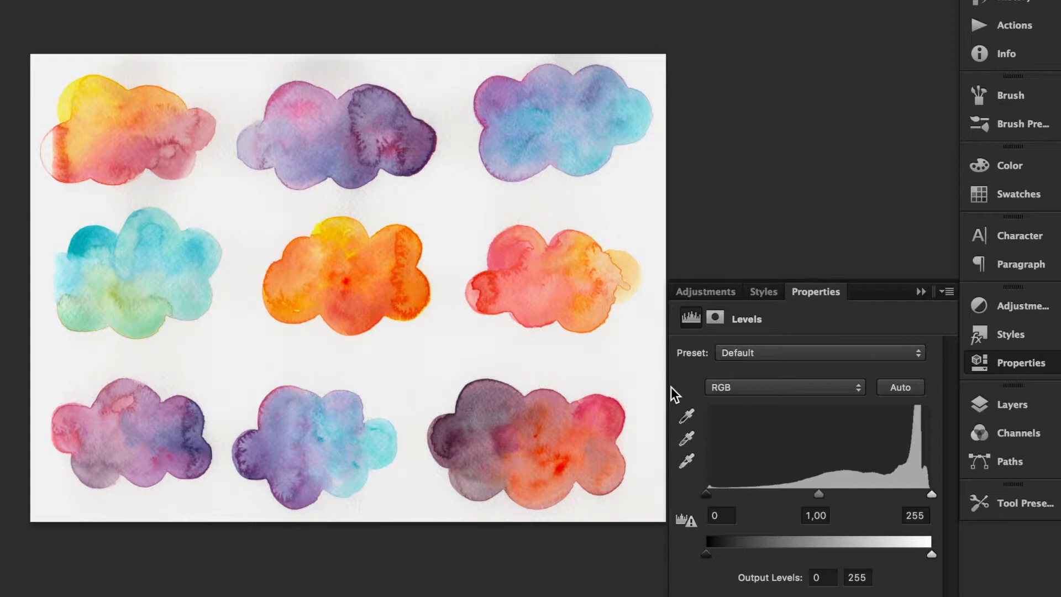
Try output levels of 49 and 219 and an input white level of 167, restoring each to the full 0–255 range
left_click_drag(933, 555, 899, 555)
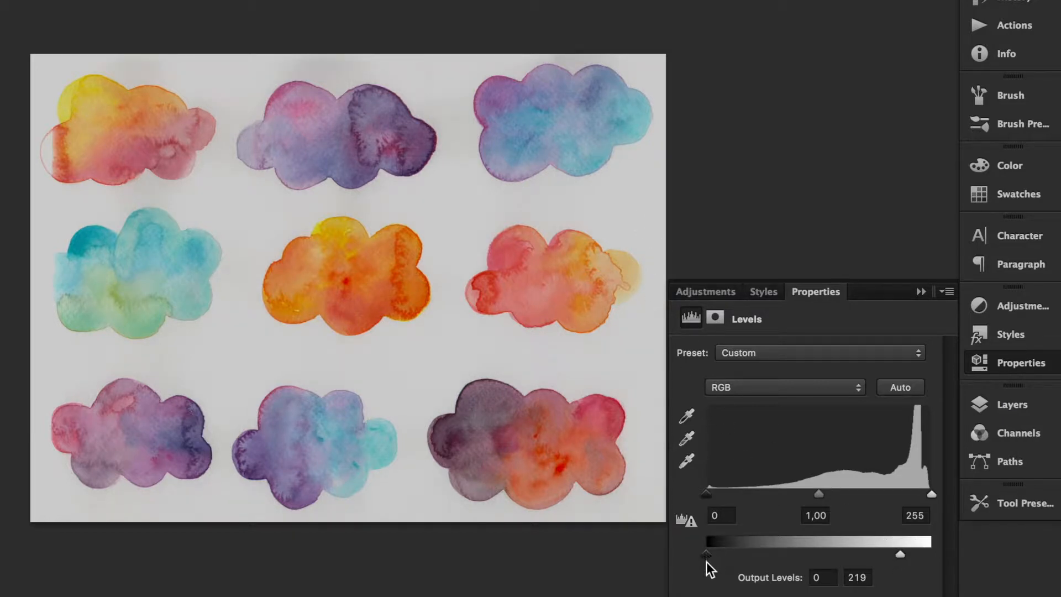
left_click_drag(706, 559, 750, 556)
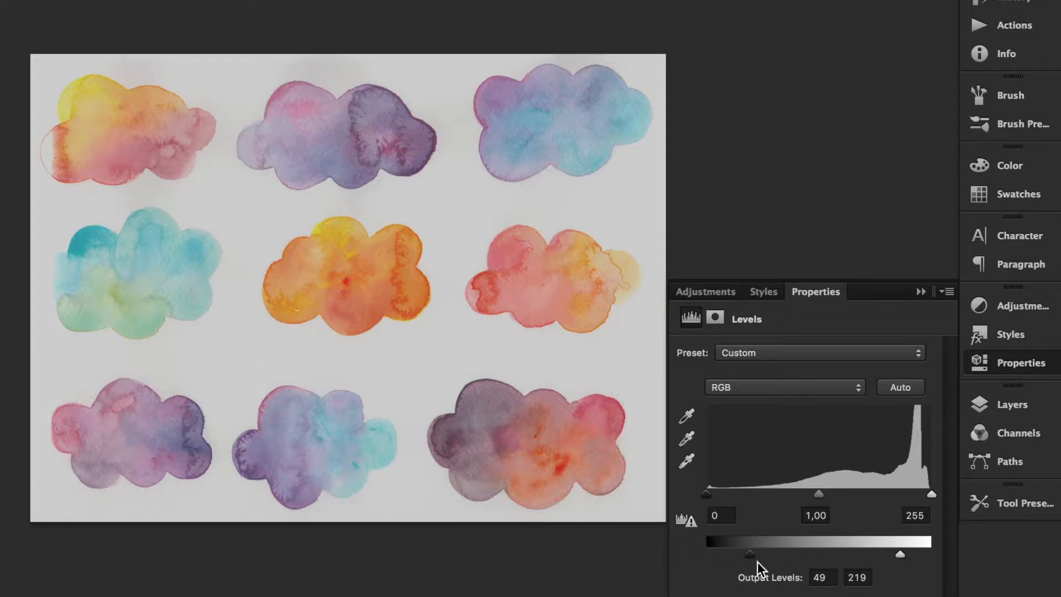
left_click_drag(750, 558, 701, 559)
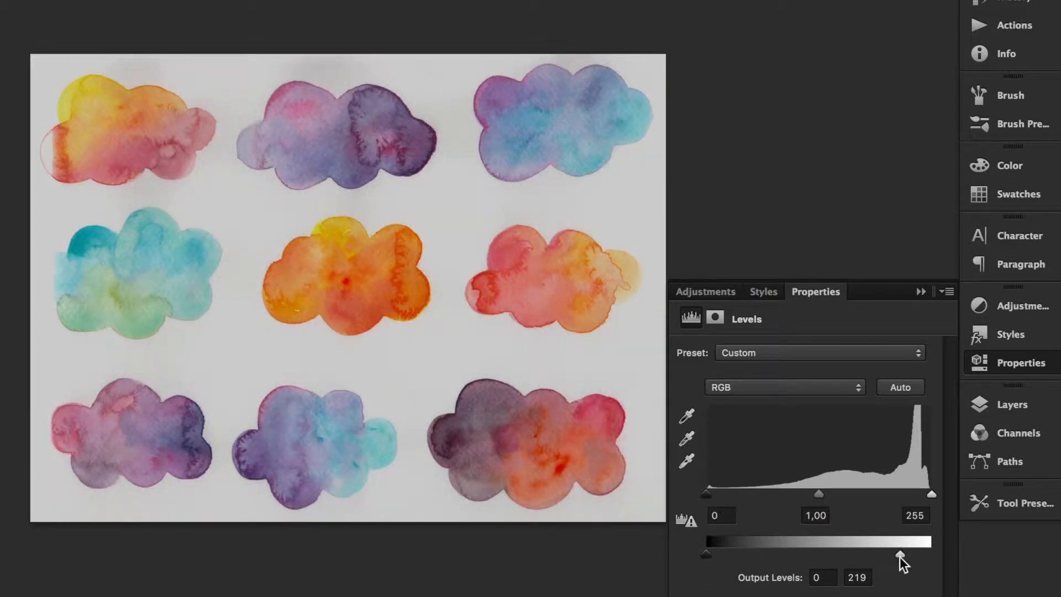
left_click_drag(902, 554, 949, 556)
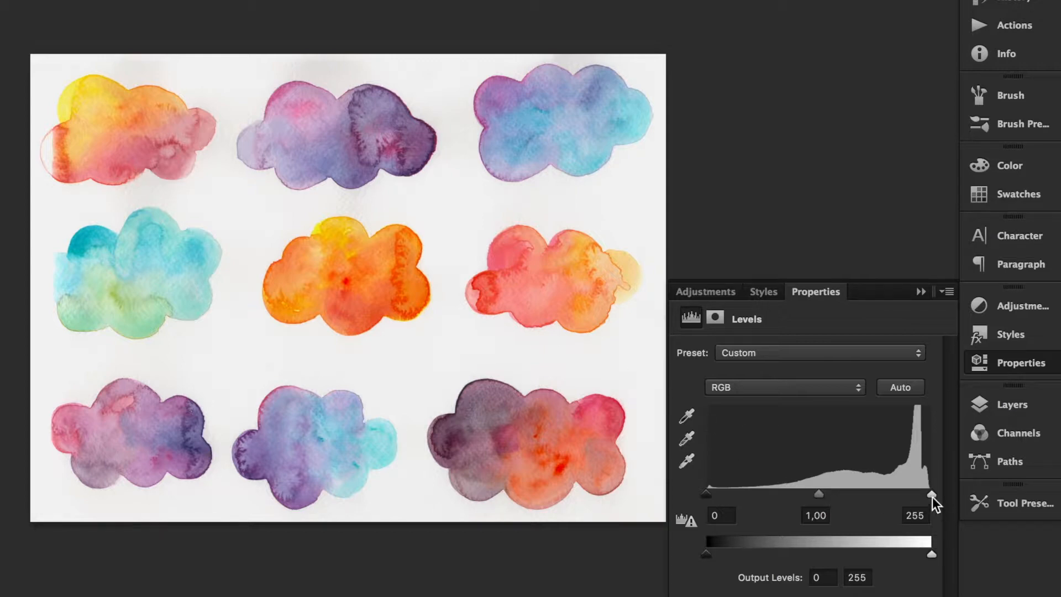
left_click_drag(933, 495, 854, 495)
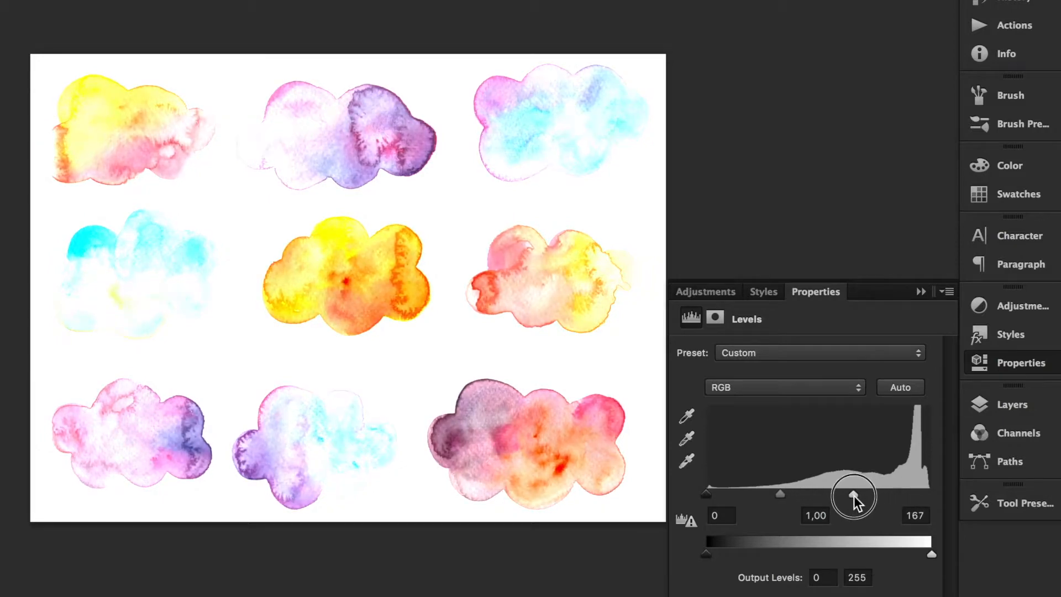
left_click_drag(853, 495, 933, 497)
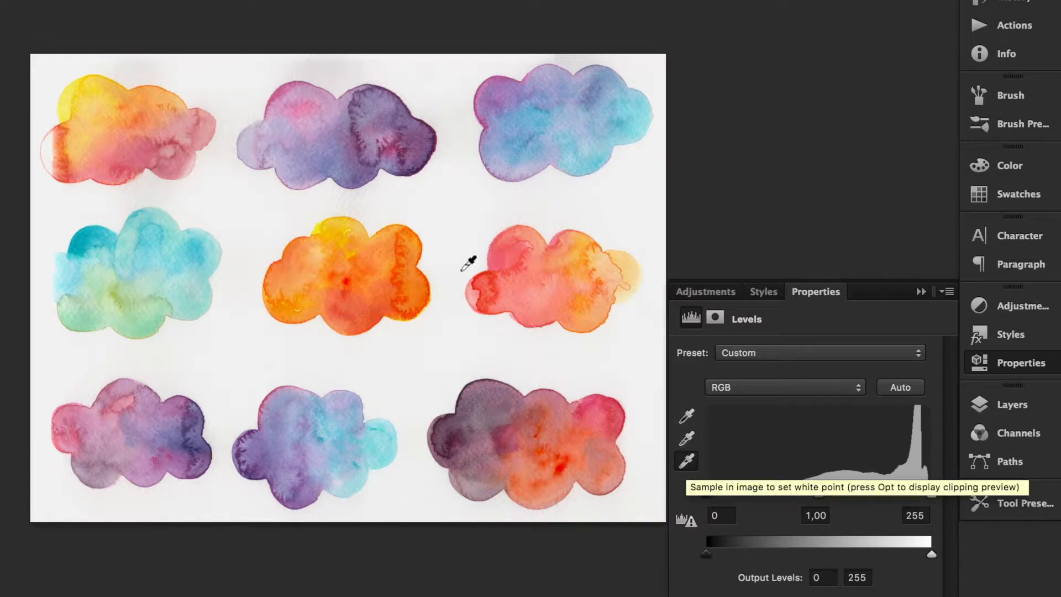
Set the Levels white point by sampling the paper background, including the grayish area just above the upper-middle purple cloud
left_click(457, 127)
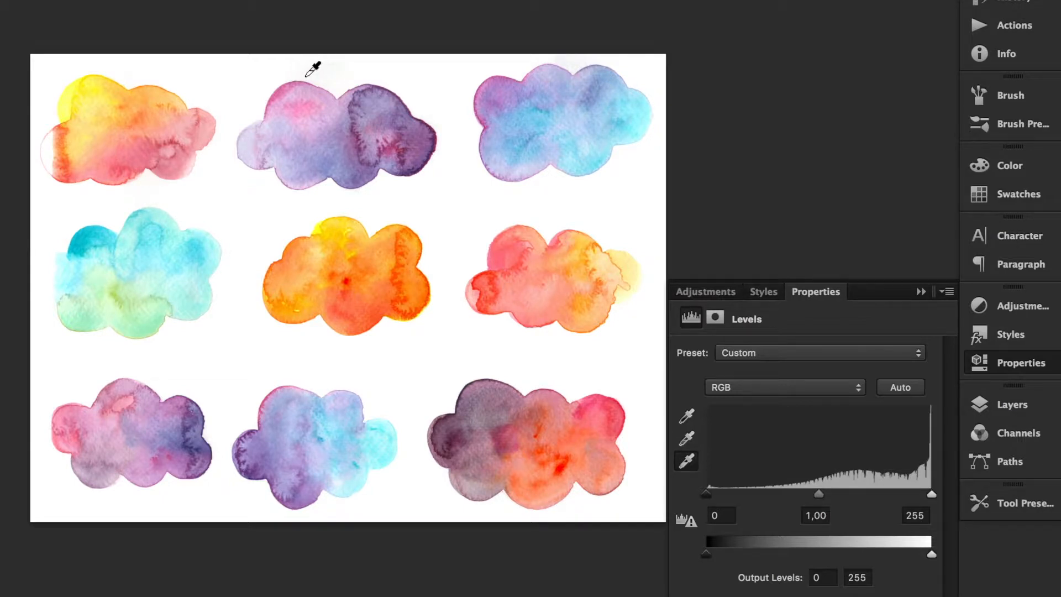
left_click(306, 76)
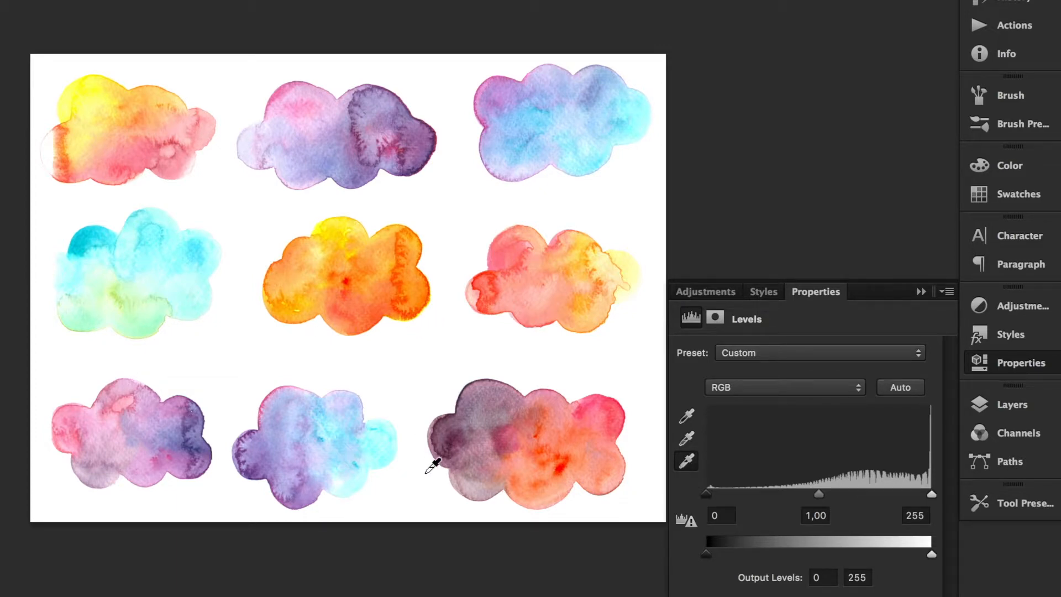
Hide the Levels adjustment layer in the clouds document
left_click(1009, 412)
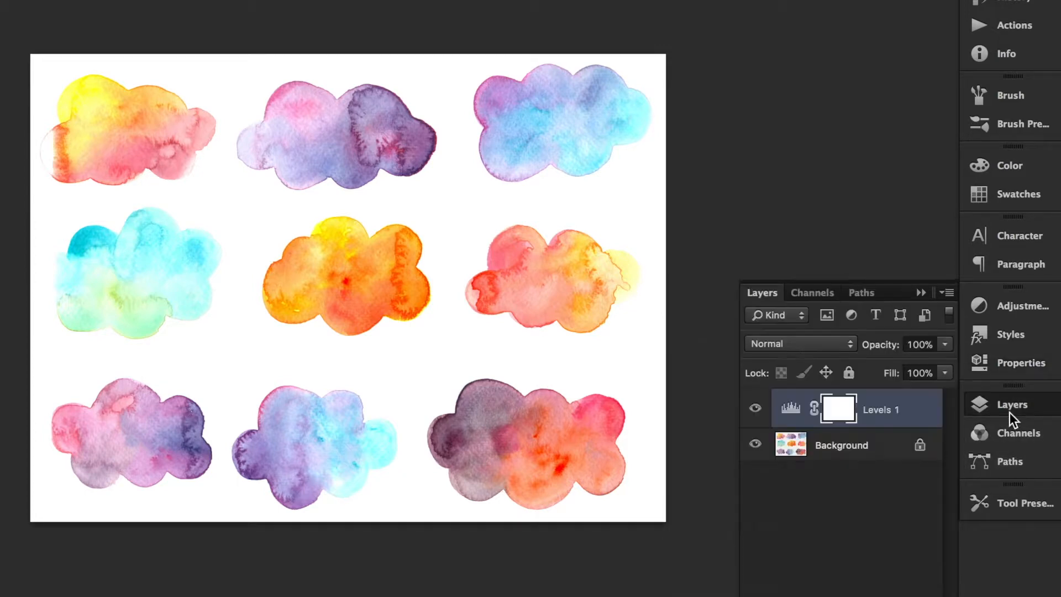
left_click(791, 408)
left_click(755, 409)
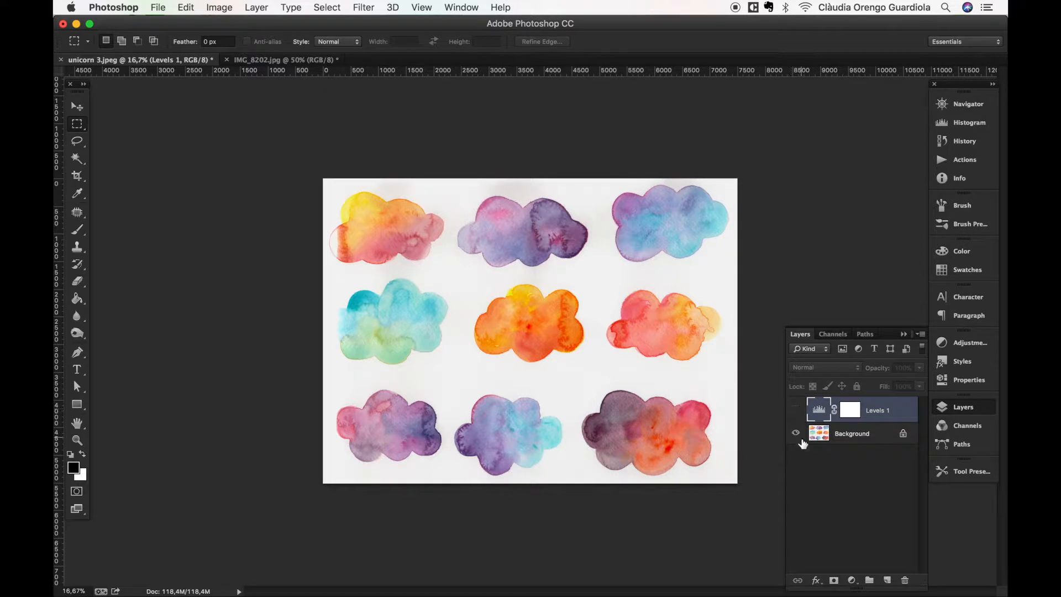
Add a Curves adjustment layer directly above the Background layer and extend its settings to show the input and output values
left_click(823, 437)
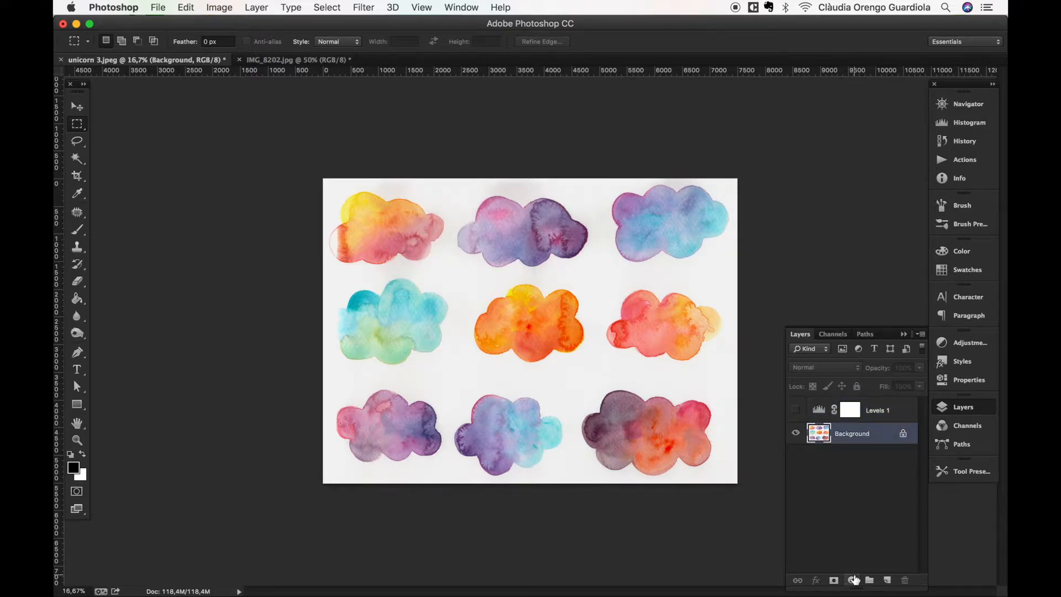
left_click(853, 579)
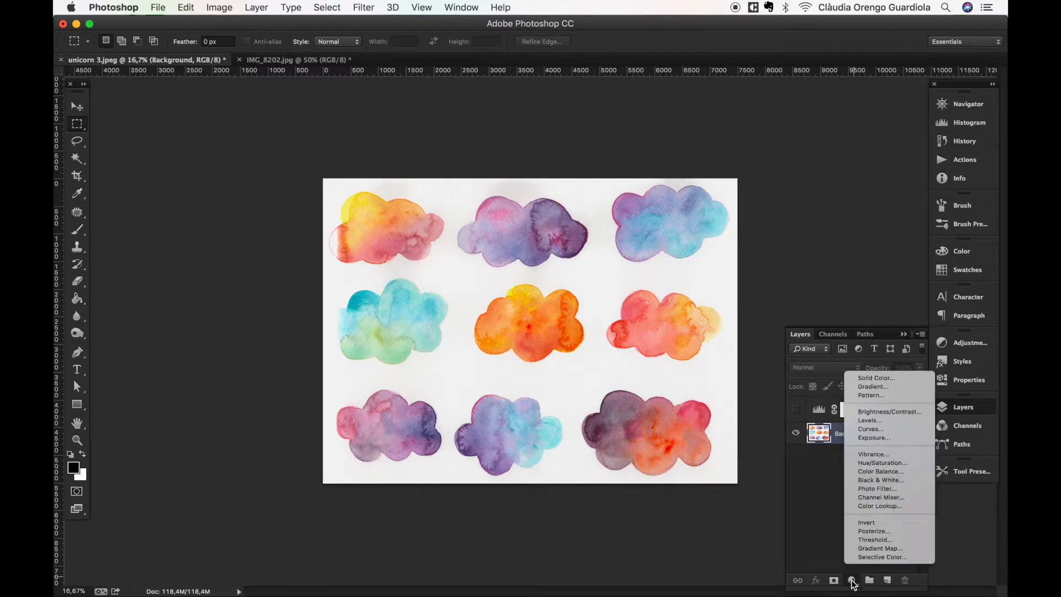
left_click(876, 431)
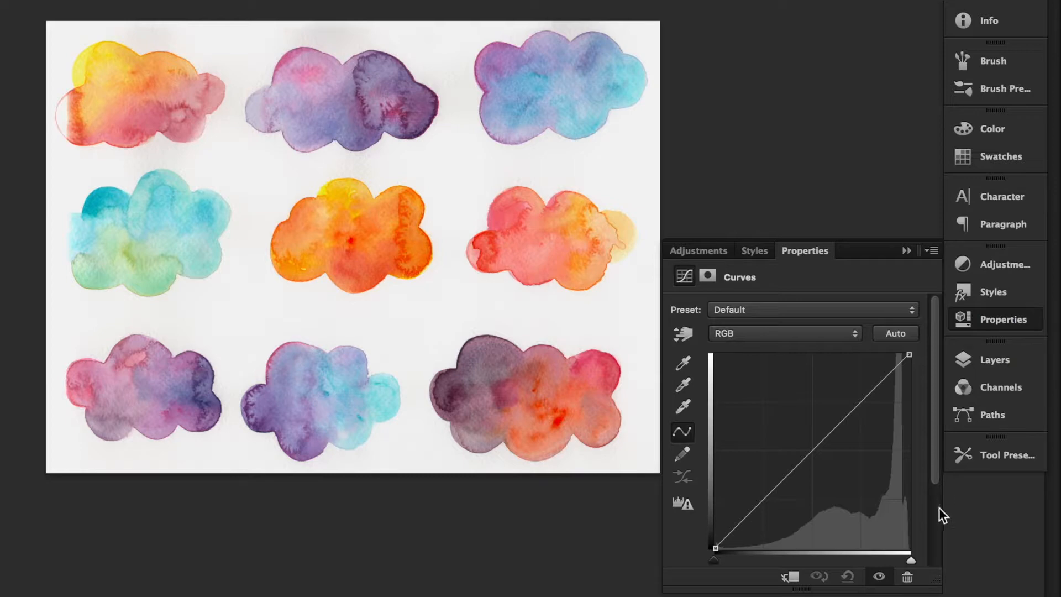
mouse_move(937, 580)
left_mouse_down()
mouse_move(940, 572)
mouse_move(923, 585)
mouse_move(928, 596)
left_mouse_up()
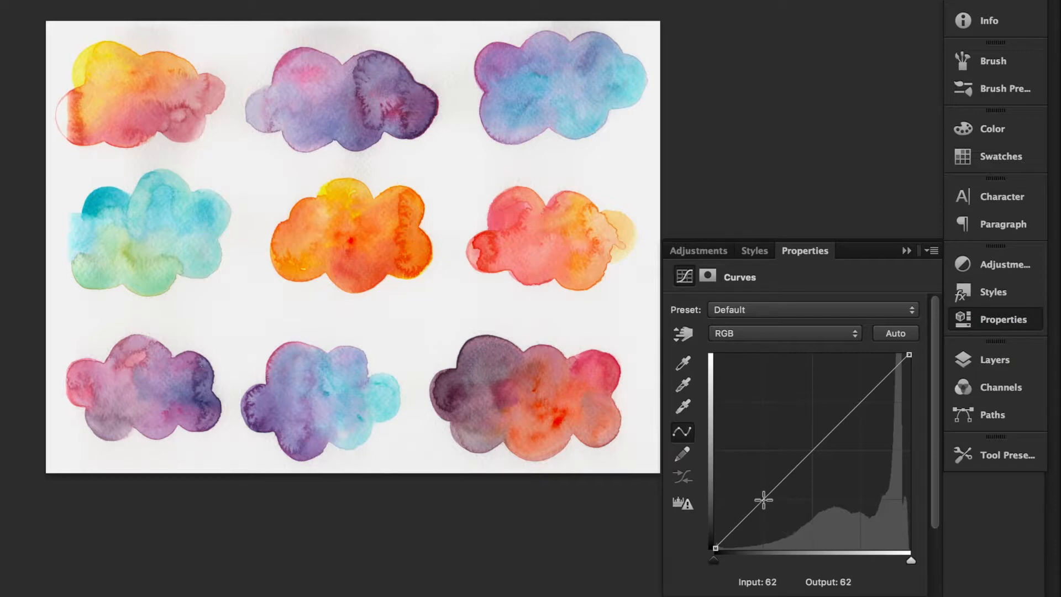
Shape the RGB curve into an S with a shadows point at input 69, output 53 and a highlights point at input 177, output 202
left_click_drag(763, 500, 749, 482)
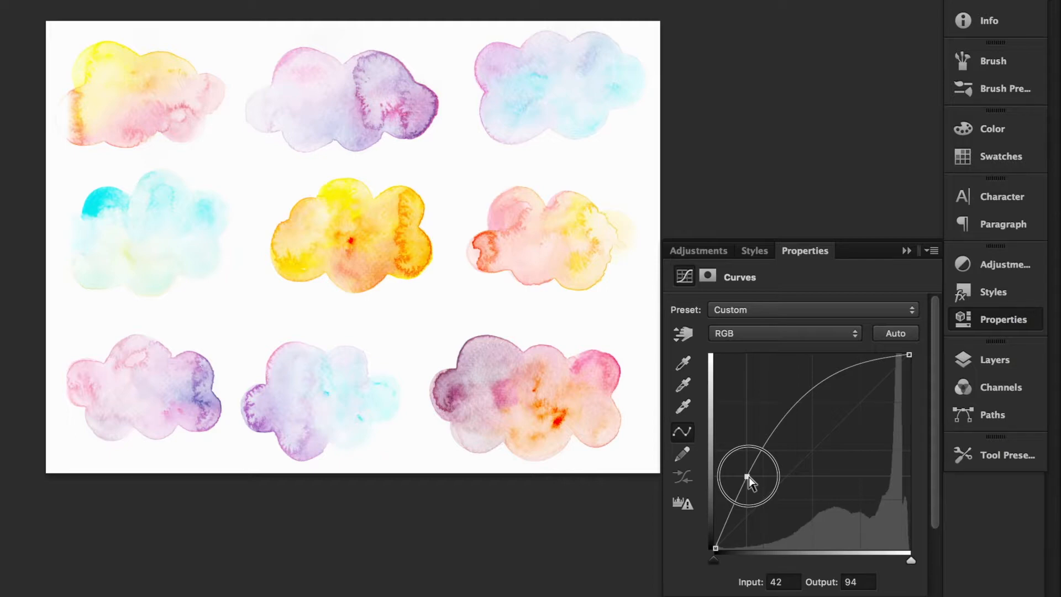
left_click_drag(749, 480, 768, 508)
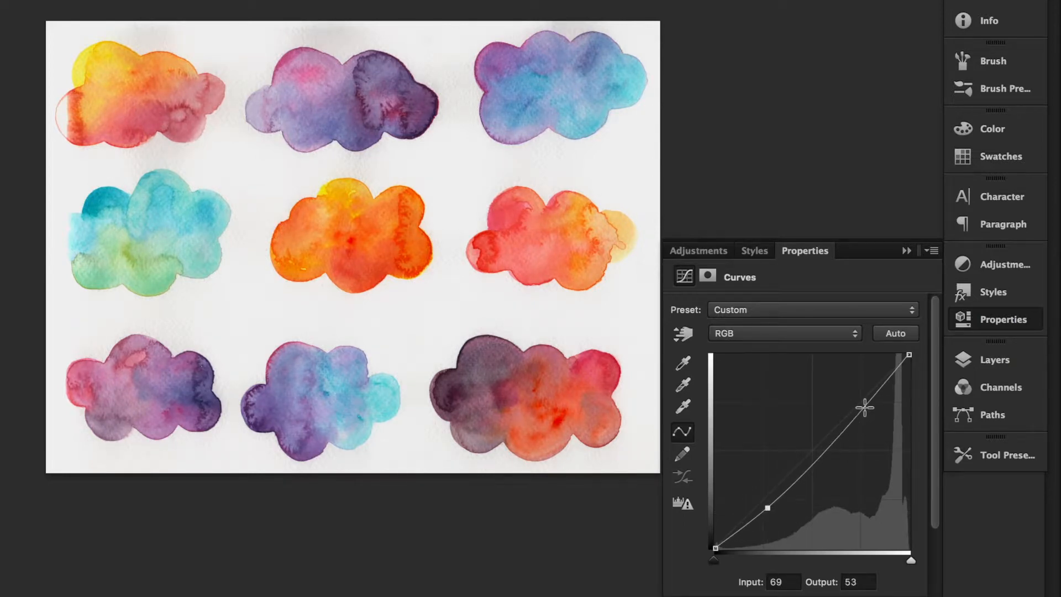
left_click_drag(864, 408, 849, 394)
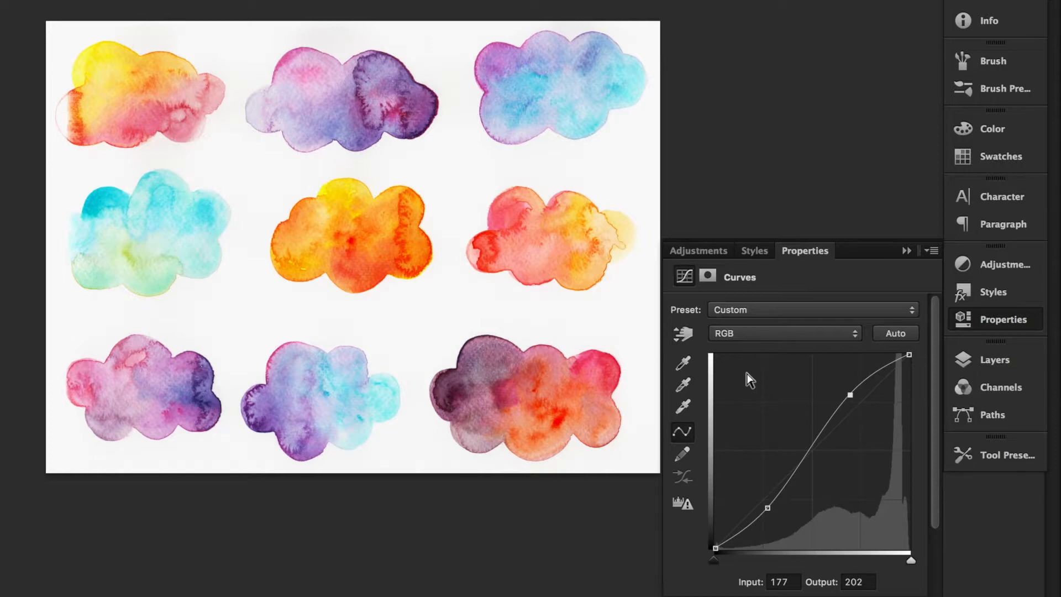
Try a much steeper curve using an extra point near input 185, output 253, and remove both the extra points and the shadows point
left_click_drag(872, 374, 856, 358)
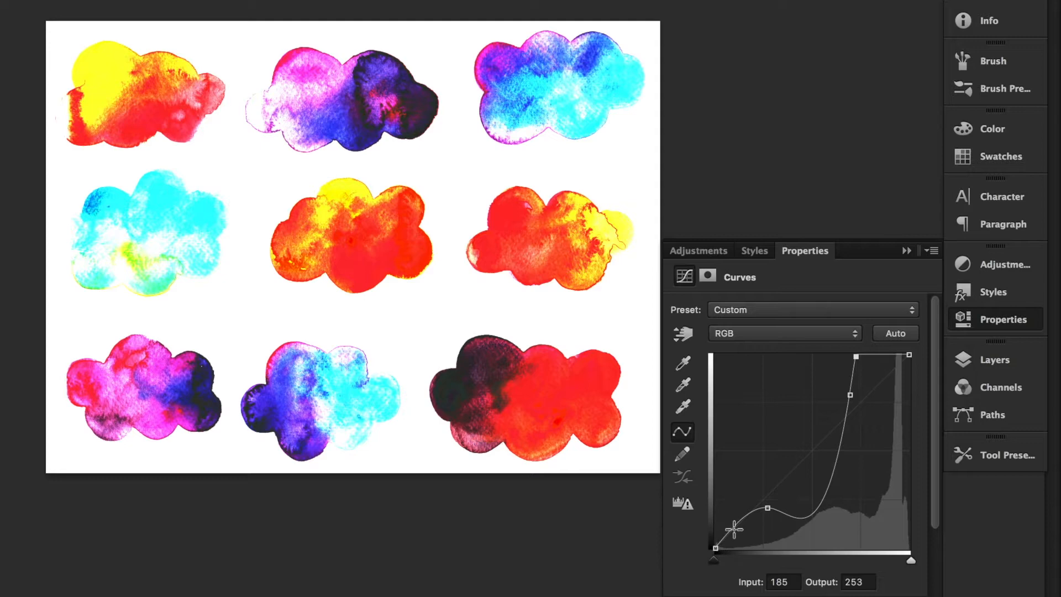
left_click_drag(737, 523, 774, 560)
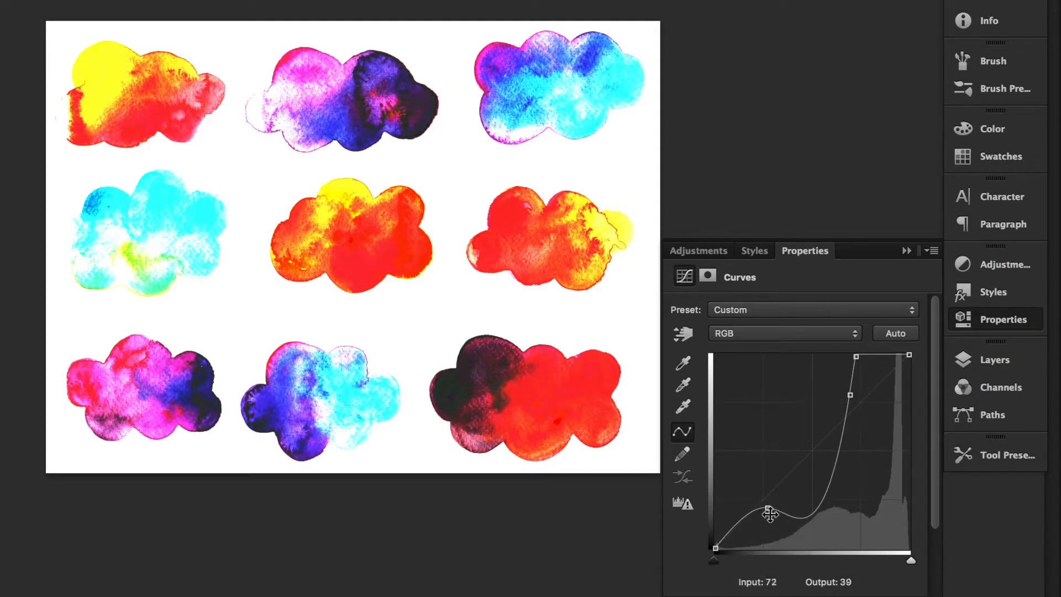
left_click_drag(767, 507, 789, 554)
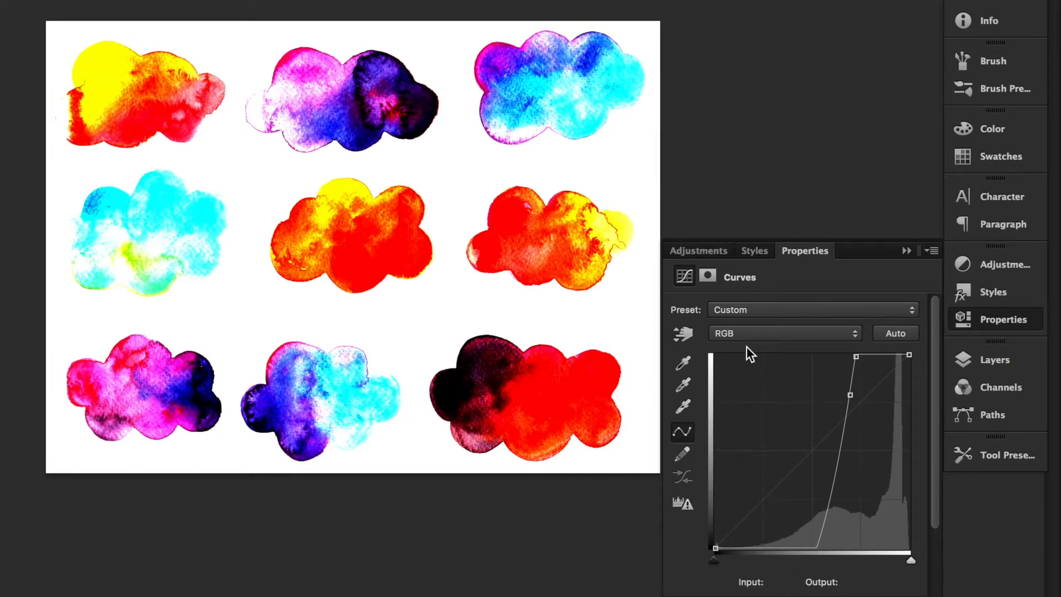
left_click(856, 357)
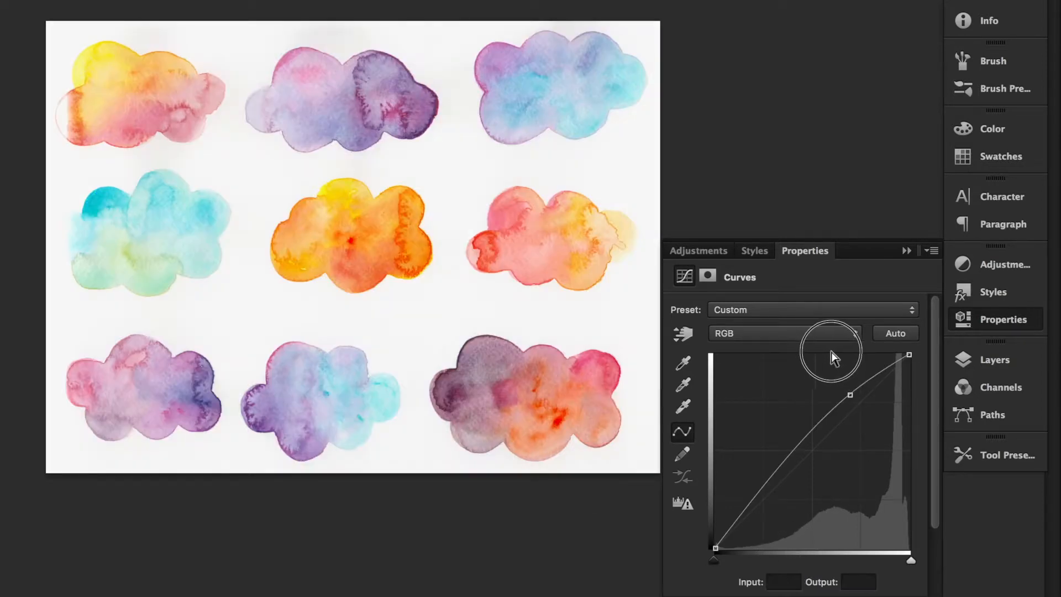
mouse_move(868, 379)
left_mouse_down()
mouse_move(845, 360)
mouse_move(869, 357)
mouse_move(856, 362)
left_mouse_up()
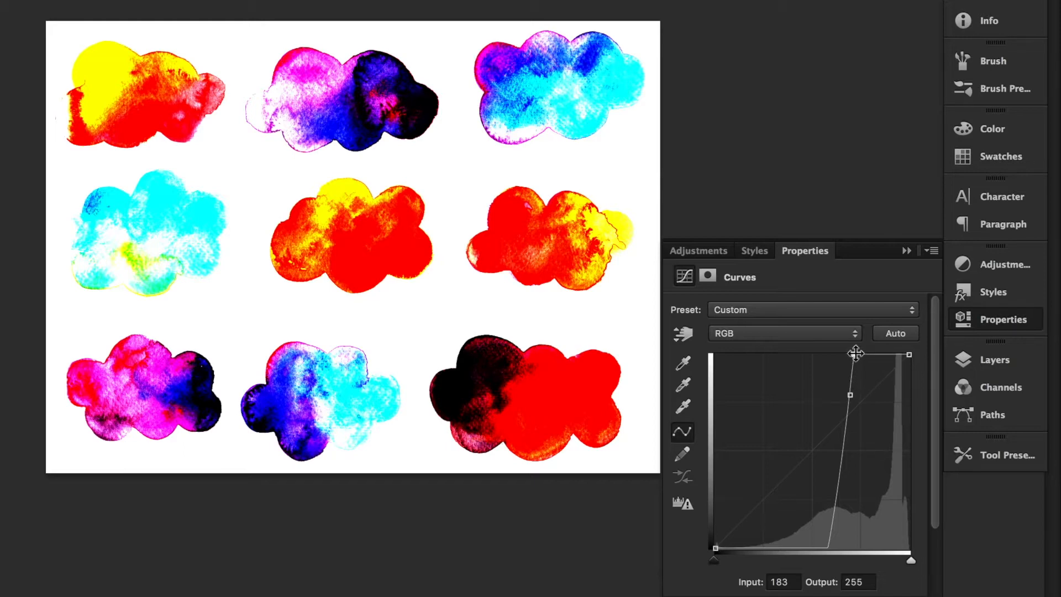
left_click_drag(853, 354, 829, 244)
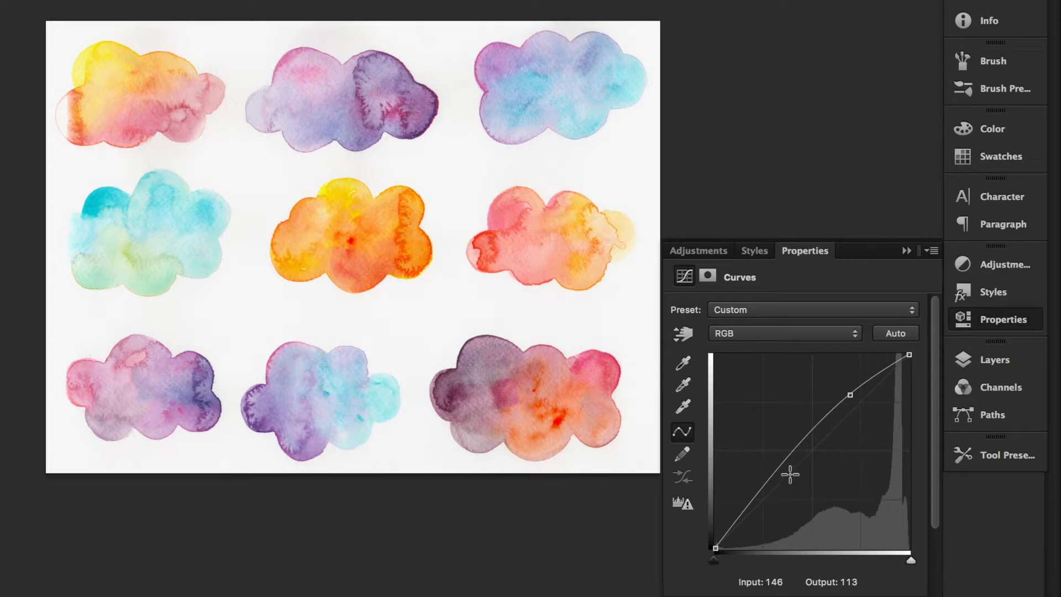
Add a shadows point and reshape the curve into an inverted S, with shadows raised and the highlights point at input 204, output 179
left_click(757, 493)
left_click_drag(758, 493, 771, 512)
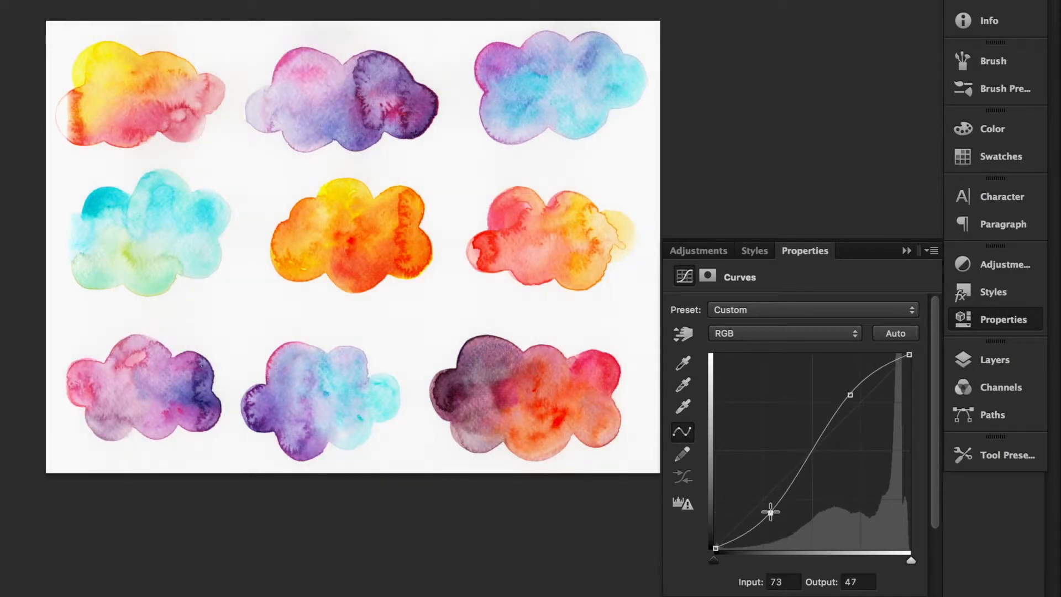
left_click_drag(770, 509, 751, 486)
left_click_drag(850, 395, 872, 413)
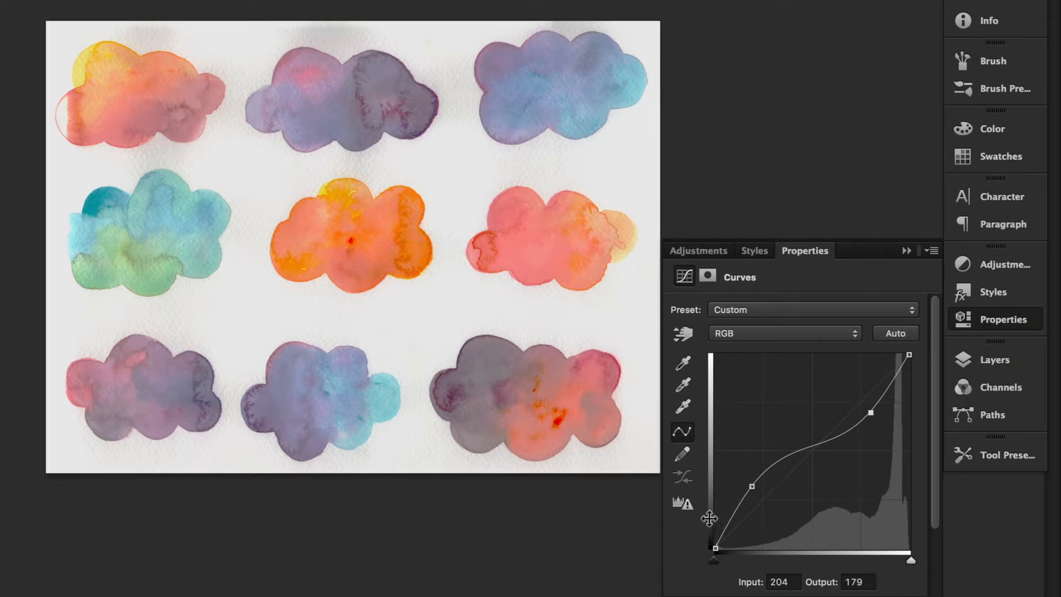
Reshape the RGB curve into an S by raising the highlights point and lowering the shadows point to input 73, output 42
left_click(870, 413)
left_click_drag(871, 413, 854, 390)
left_click_drag(752, 486, 770, 517)
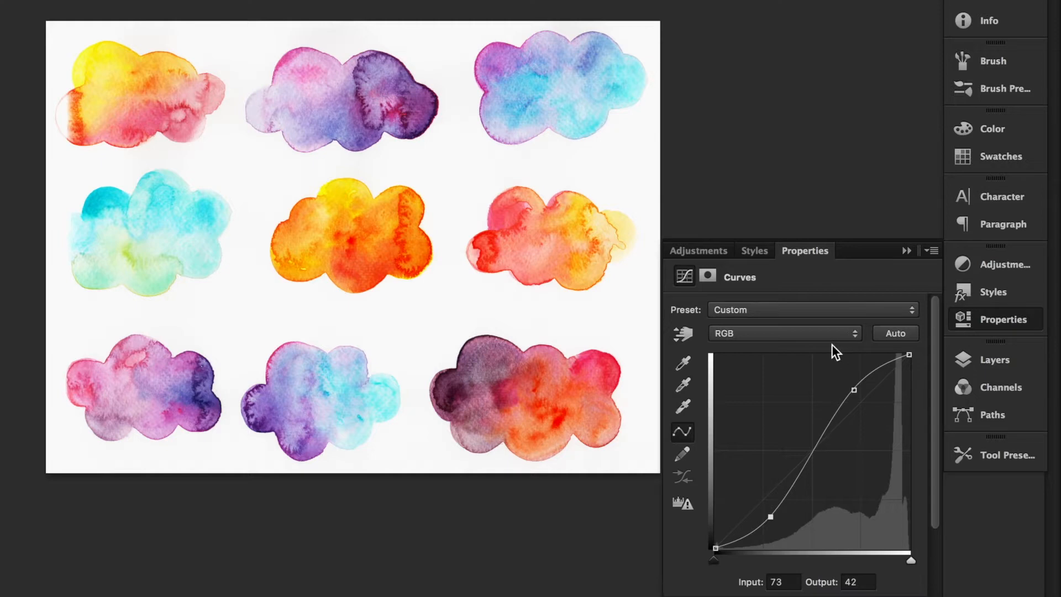
Raise the Blue channel's curve with a shadows point above the diagonal and a highlights point at input 168, output 197
left_click(812, 337)
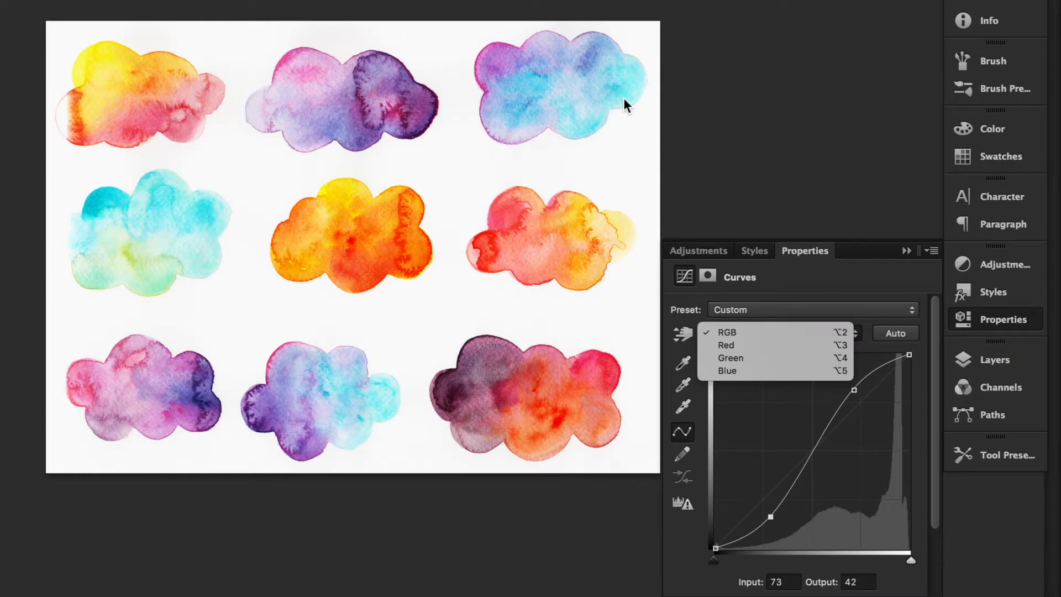
left_click(745, 371)
left_click_drag(764, 500, 773, 456)
mouse_move(836, 396)
left_mouse_down()
mouse_move(859, 418)
mouse_move(843, 399)
left_mouse_up()
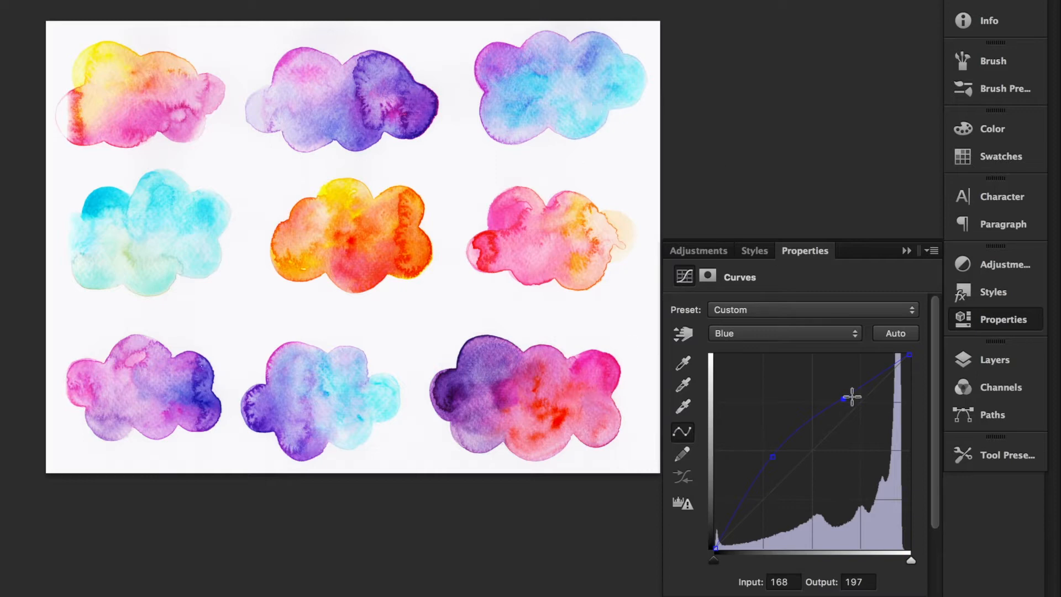
Lower the Red channel's curve with a single midtone point at input 110, output 67
left_click(829, 334)
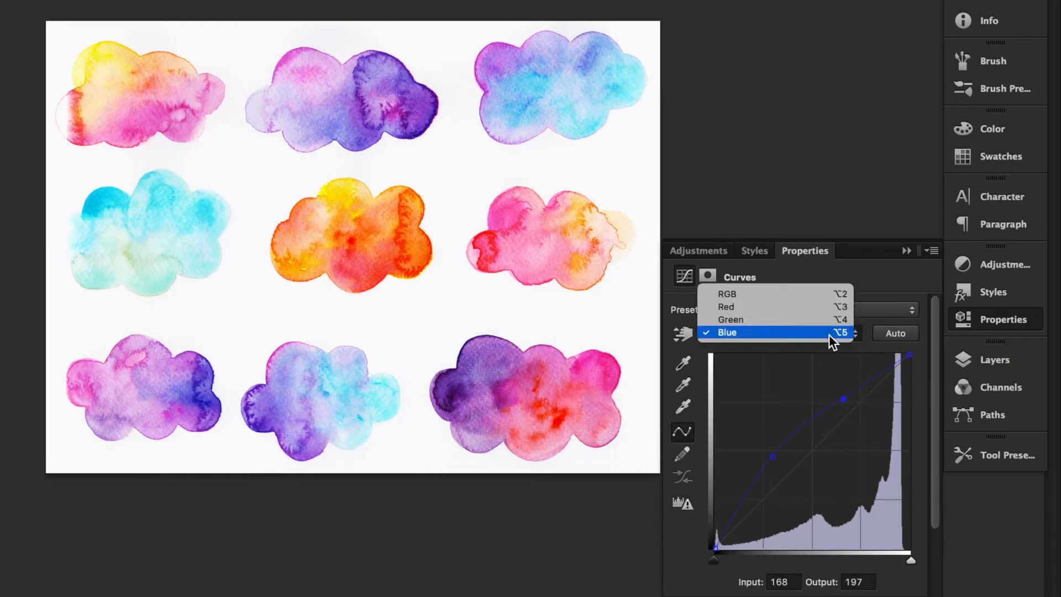
left_click(795, 308)
left_click_drag(786, 478, 798, 497)
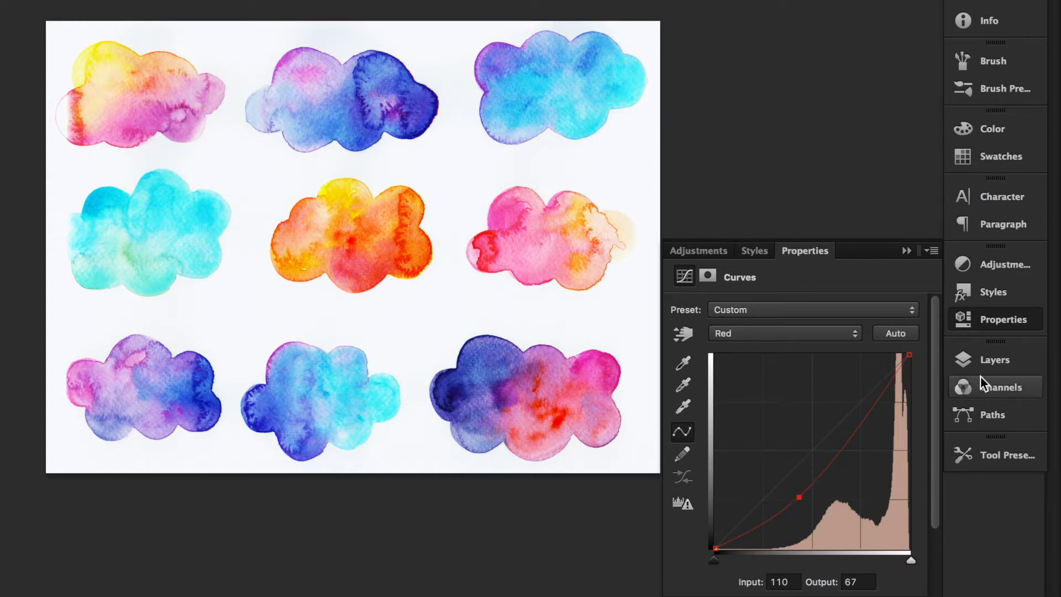
Delete the Curves 1 adjustment layer from the clouds image
left_click(992, 364)
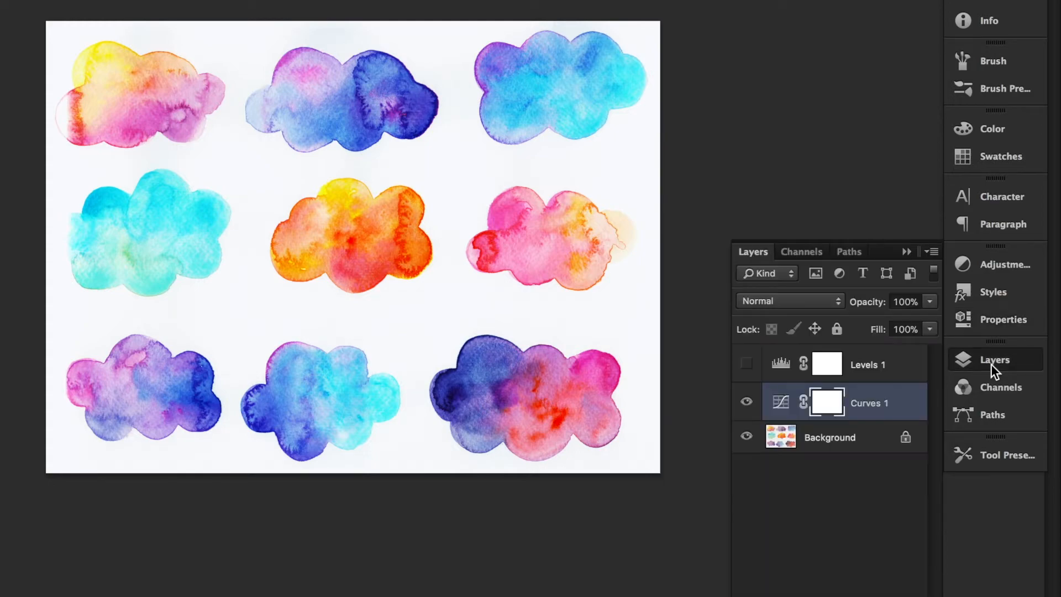
left_click(778, 407)
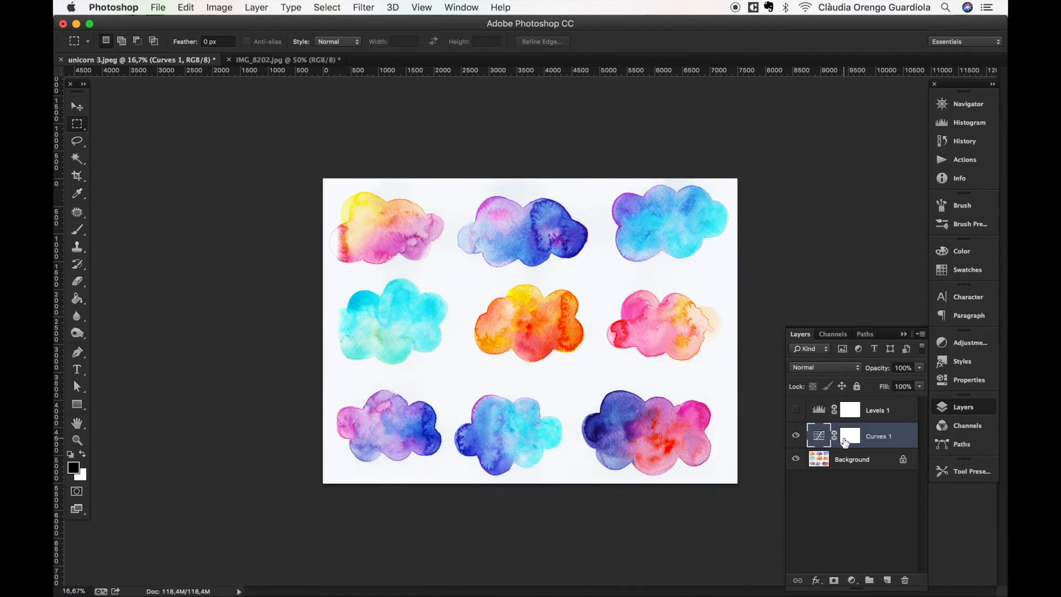
left_click(905, 579)
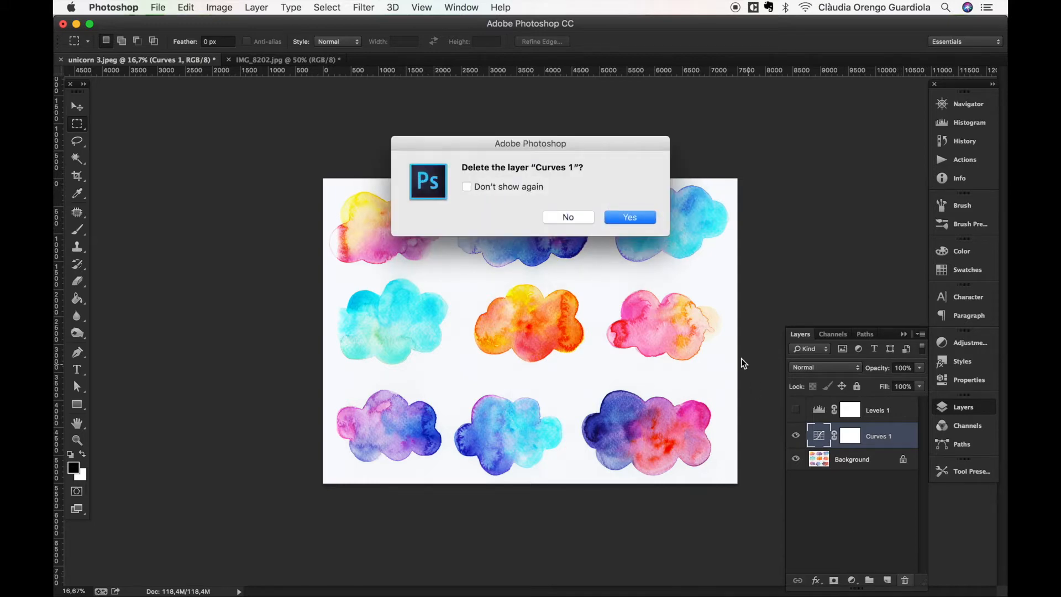
left_click(639, 218)
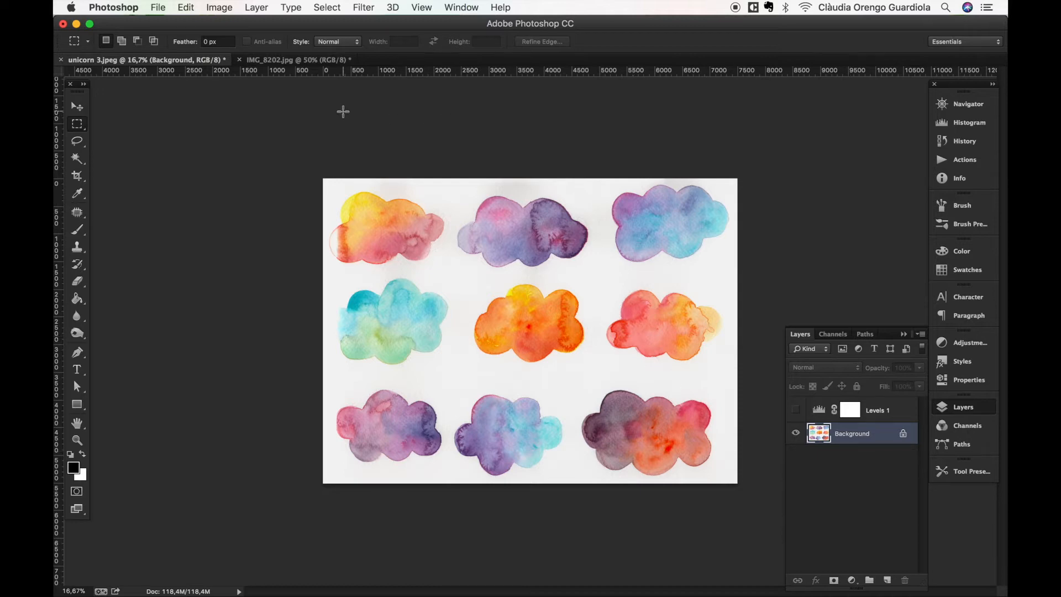
Add a Levels adjustment layer to the beach photo IMG_8202.jpg with the input black point at 15 and white point at 239
left_click(271, 61)
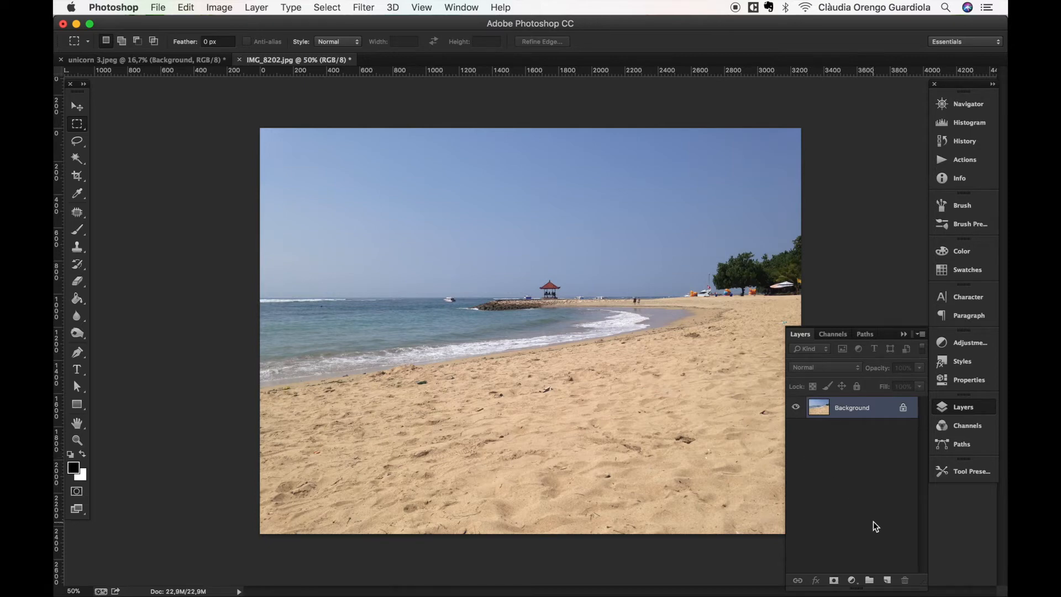
left_click(854, 579)
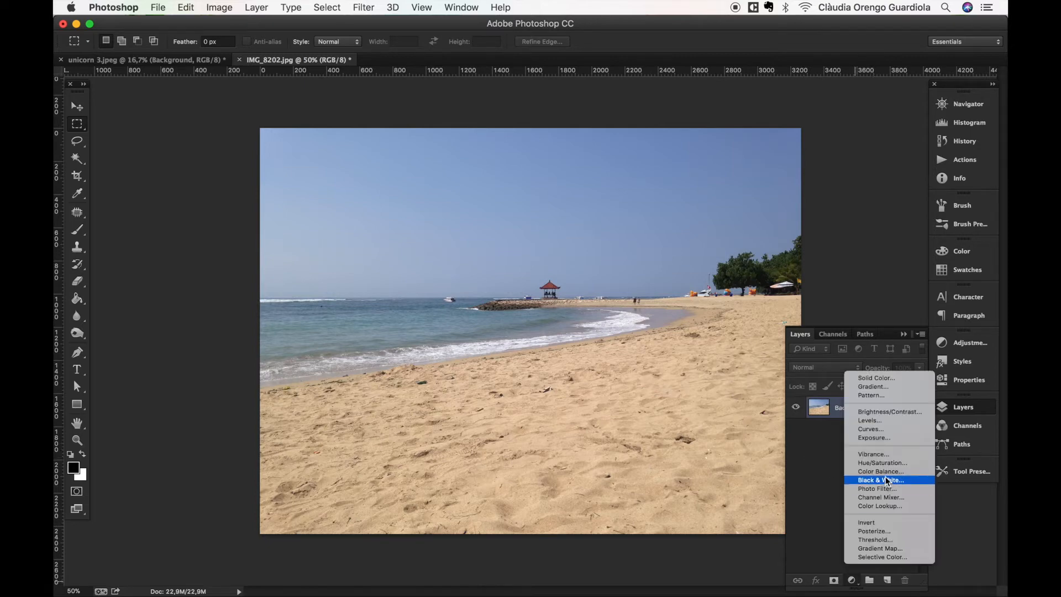
left_click(870, 421)
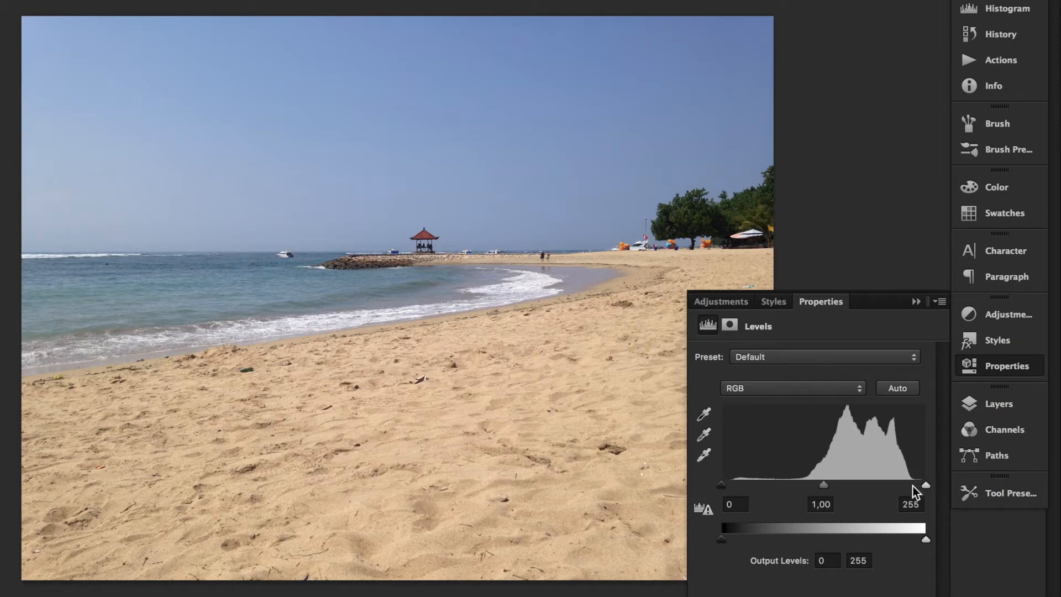
left_click_drag(928, 487, 913, 486)
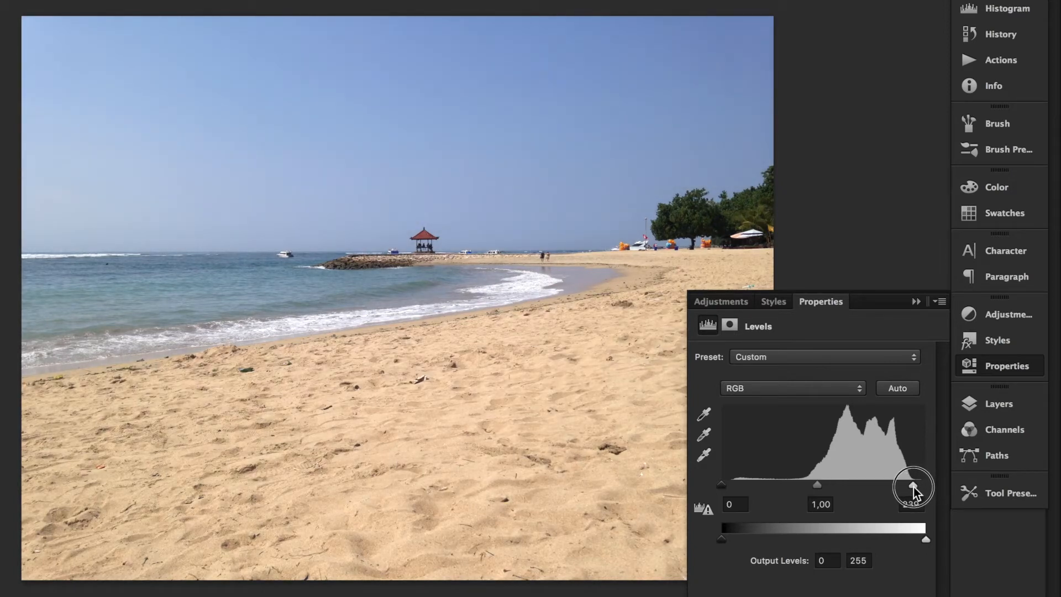
left_click_drag(721, 487, 733, 489)
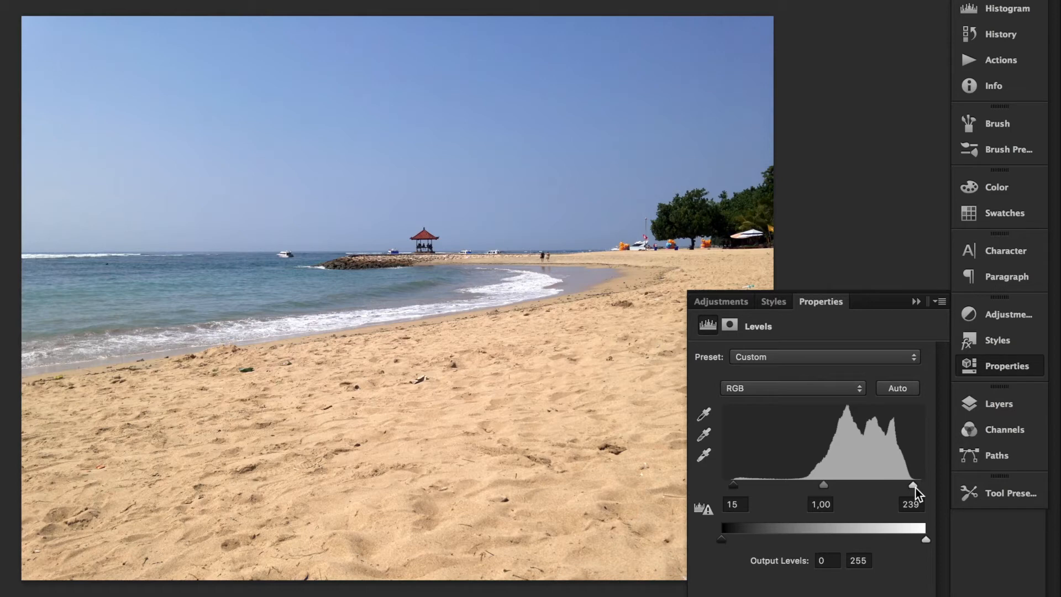
Add a Curves adjustment layer above the Levels layer and shape its RGB curve into an S with raised highlights and lowered shadows
left_click(996, 405)
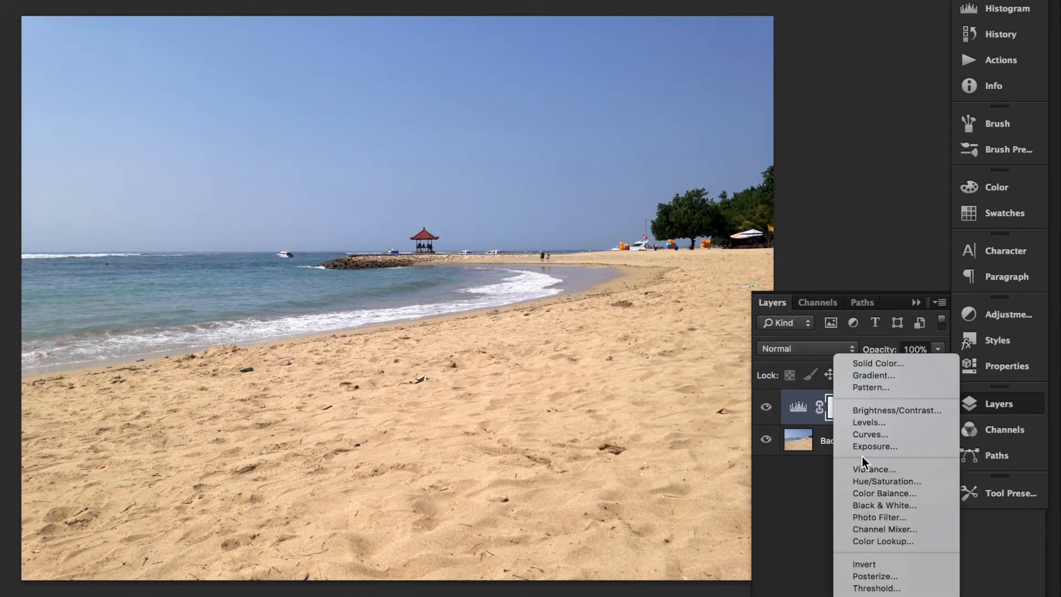
left_click(862, 435)
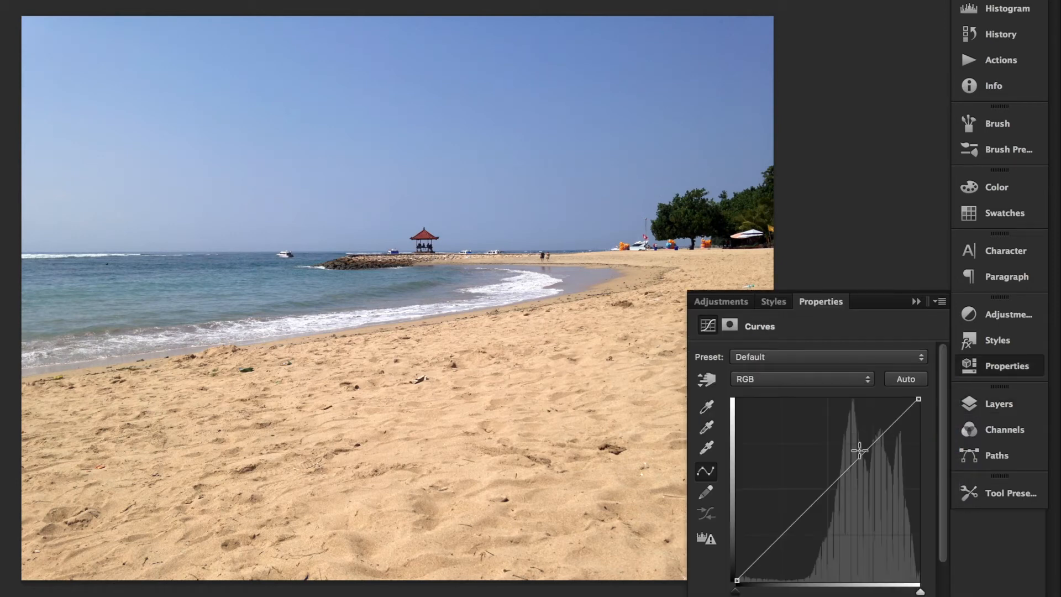
left_click_drag(872, 445, 860, 432)
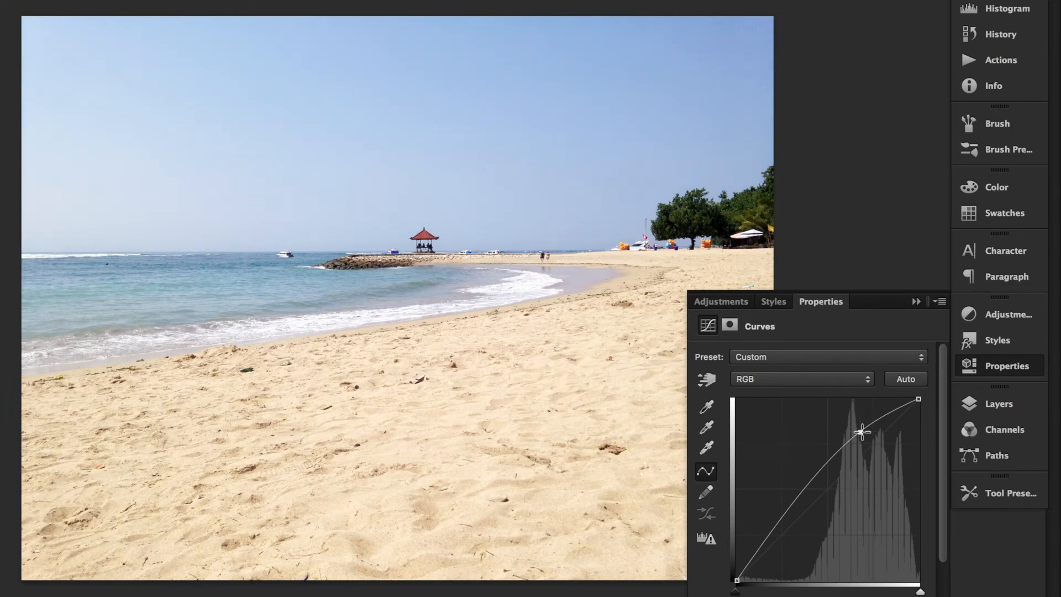
left_click_drag(777, 523, 789, 546)
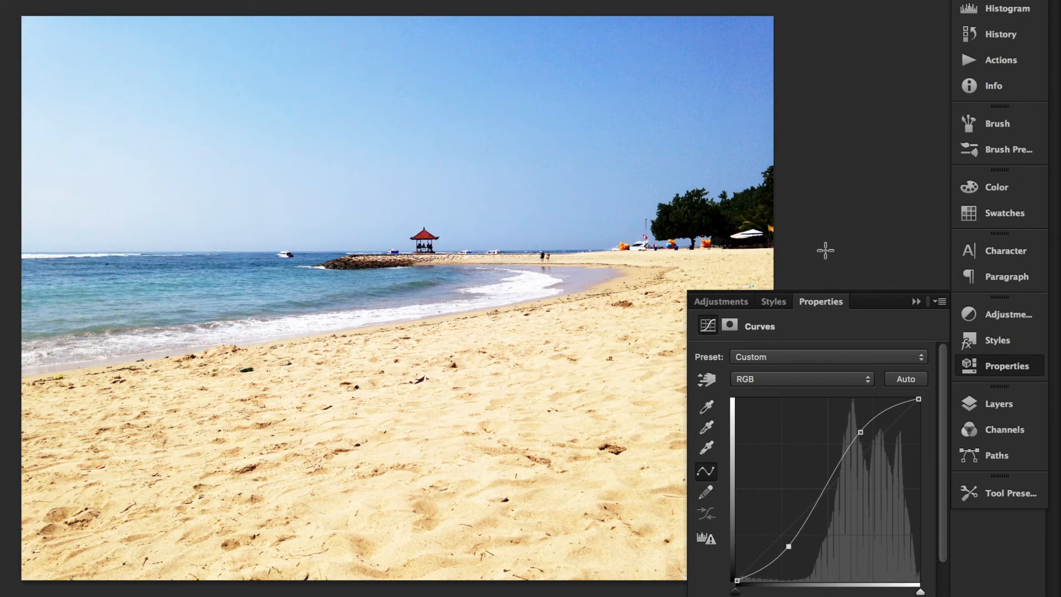
Try an inverted S on the beach photo's RGB curve and bring its highlights point back close to the diagonal
left_click_drag(861, 432, 880, 460)
left_click(790, 547)
mouse_move(793, 548)
left_mouse_down()
mouse_move(777, 516)
mouse_move(784, 542)
left_mouse_up()
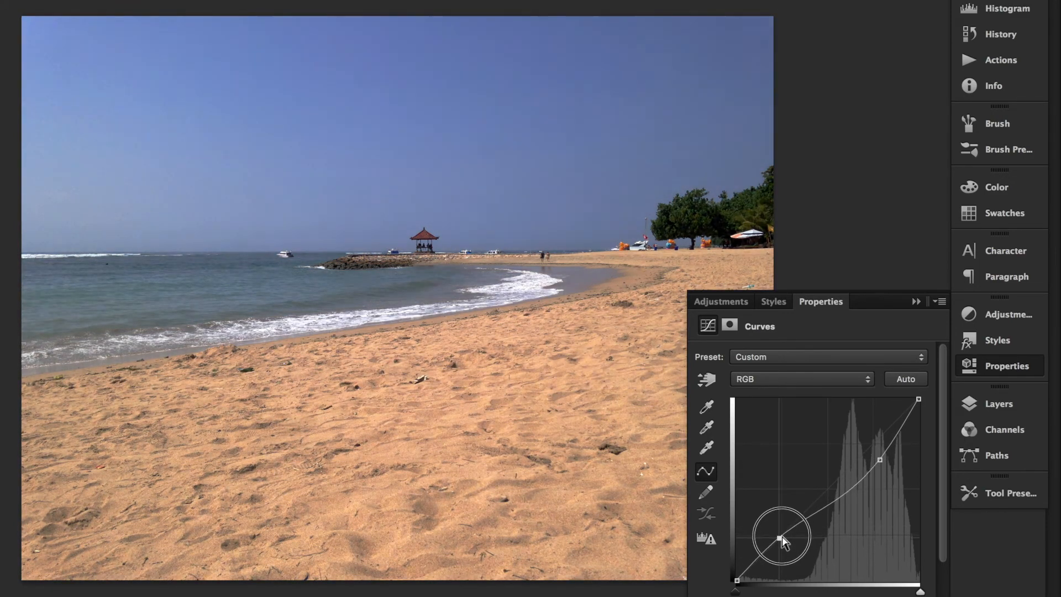
left_click_drag(880, 459, 876, 449)
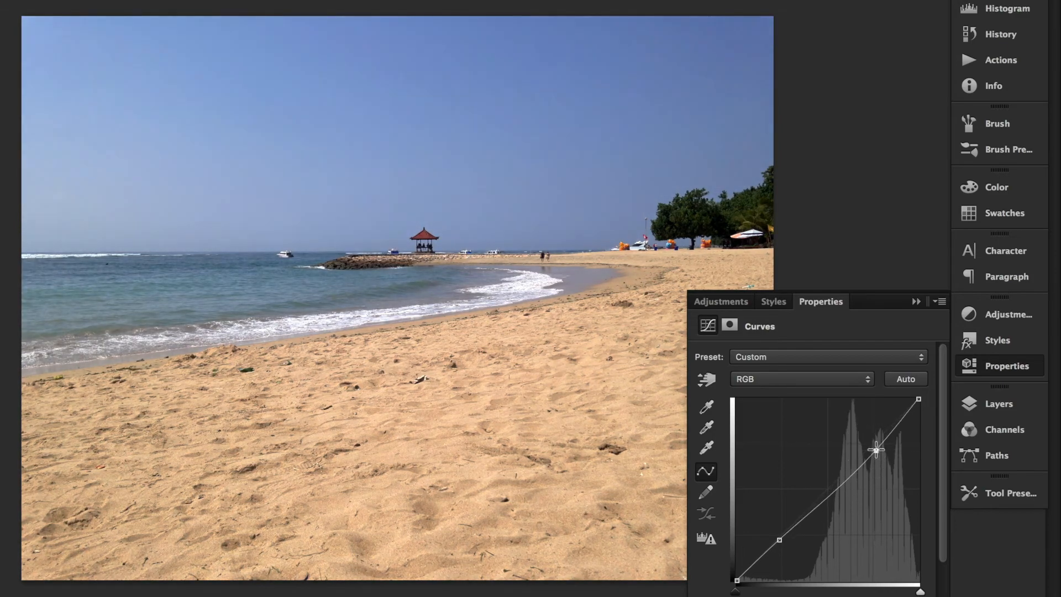
Reopen the beach photo's Levels settings and set the output levels to 36 and 213
left_click(981, 408)
double_click(804, 447)
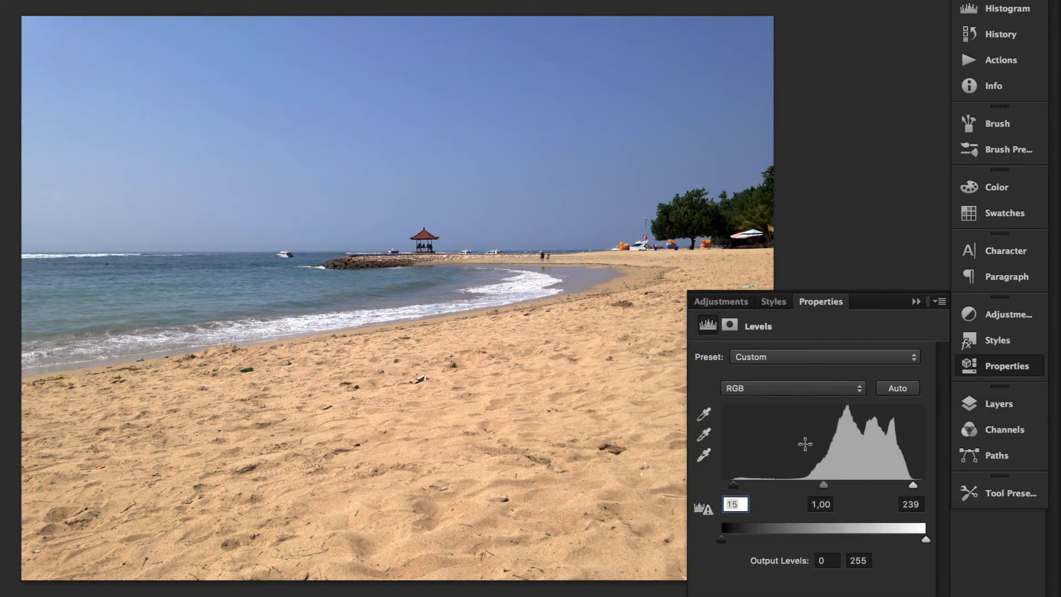
left_click_drag(925, 542, 892, 538)
left_click_drag(731, 542, 750, 540)
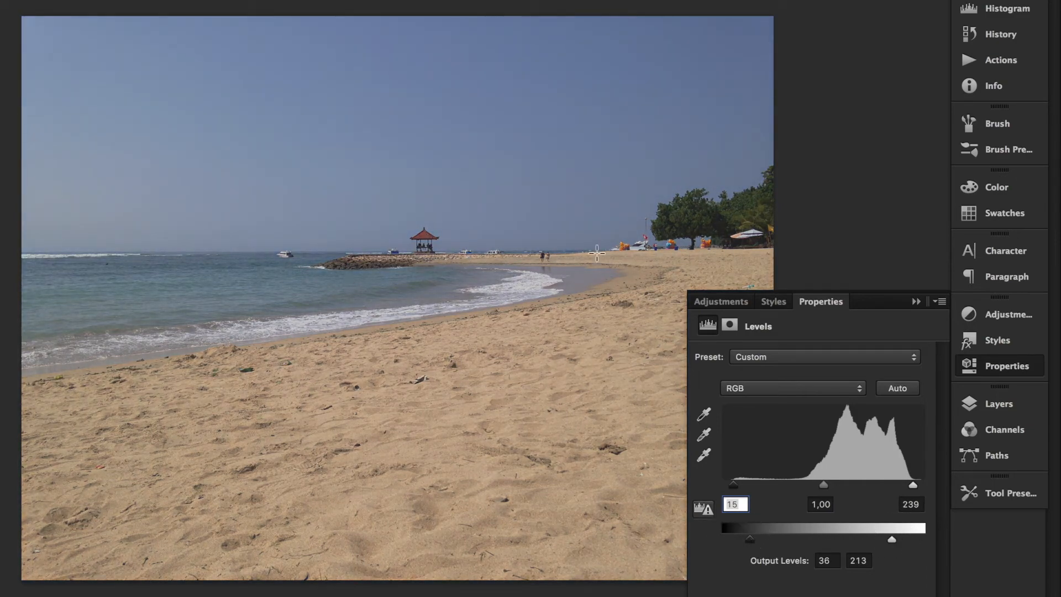
Try Levels midtone values of 2,17 and 0,41, and move the midtones back to slightly darker than neutral
left_click_drag(823, 484, 774, 485)
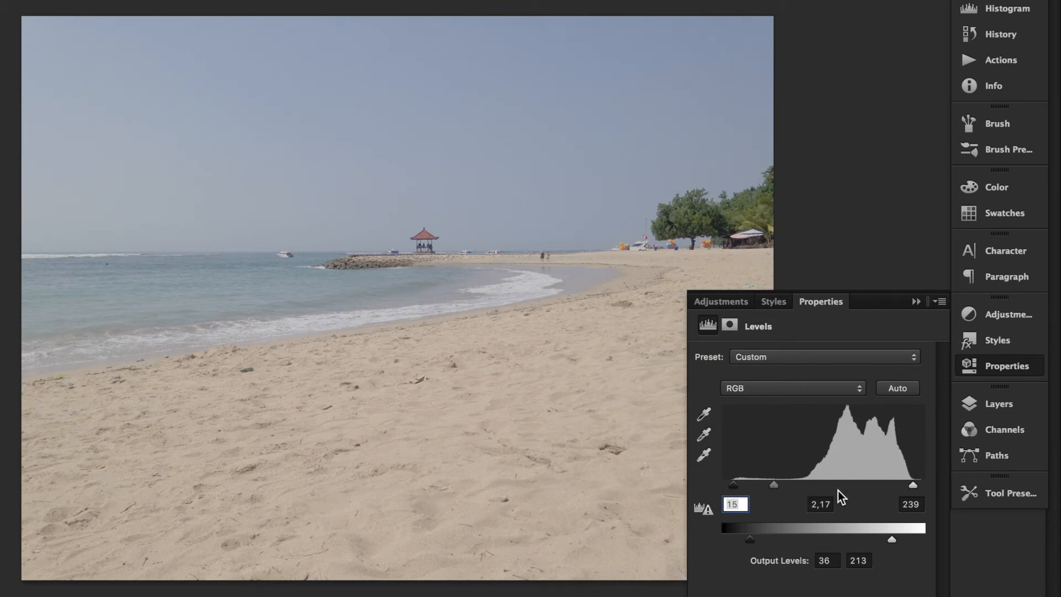
left_click_drag(774, 486, 868, 485)
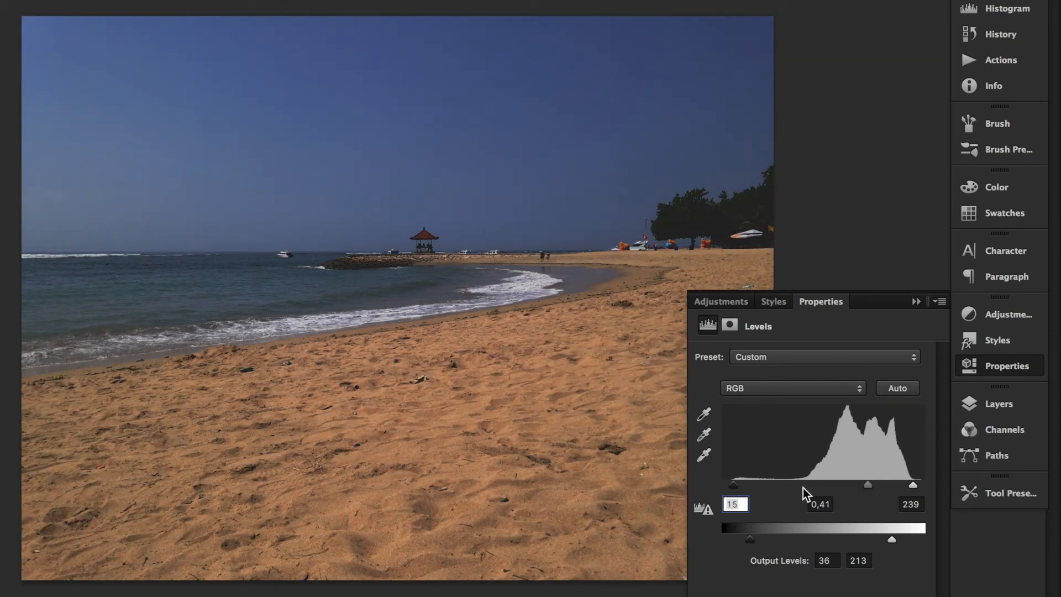
left_click_drag(868, 486, 834, 486)
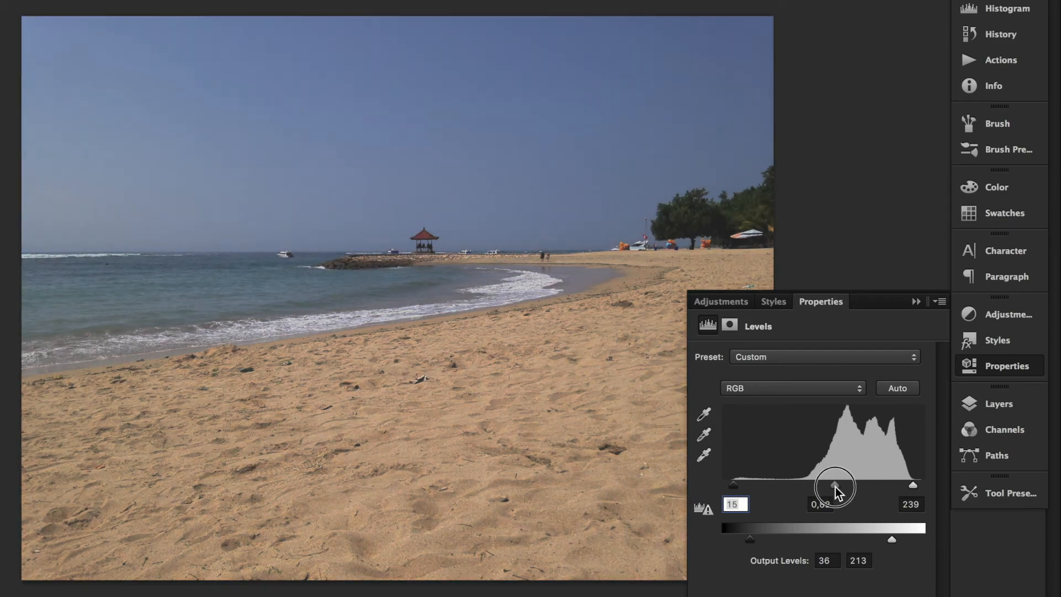